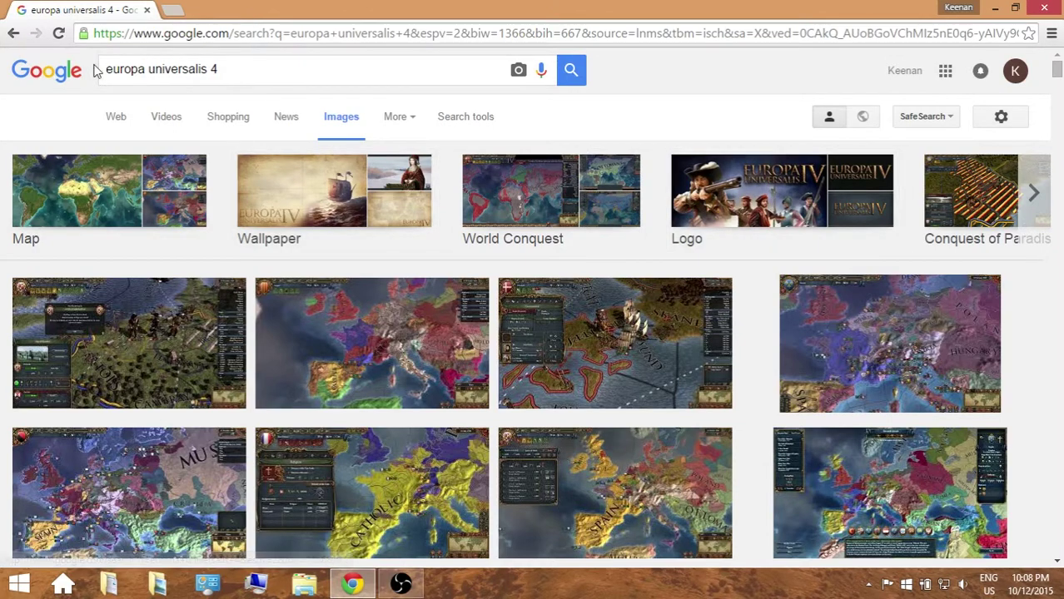
Filter the results to Europa Universalis 4 logos and preview the dark blue 1920×1080 logo.
left_click(743, 200)
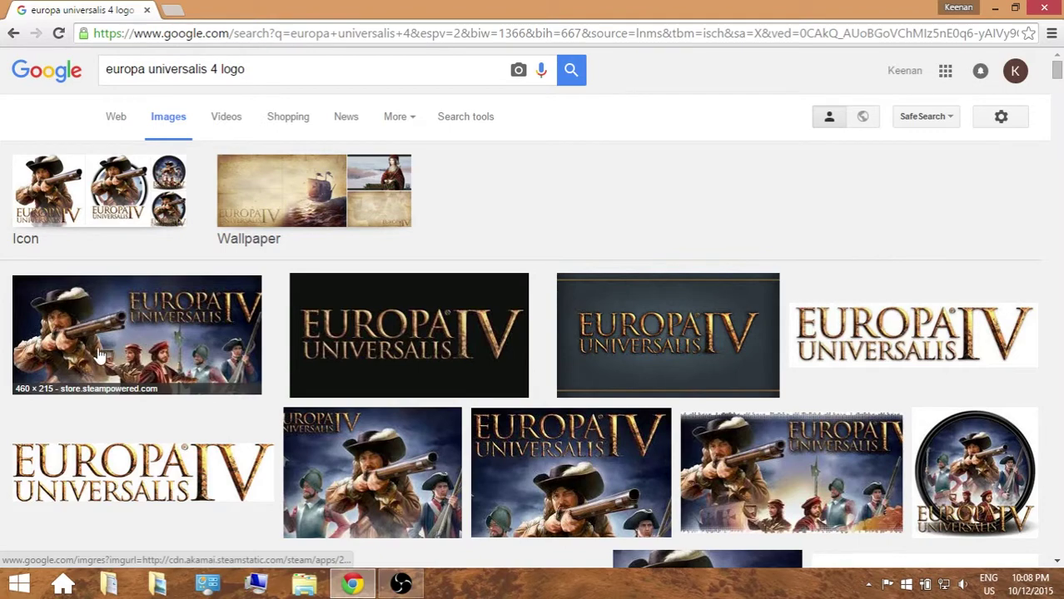
scroll(270, 185, "down", 1)
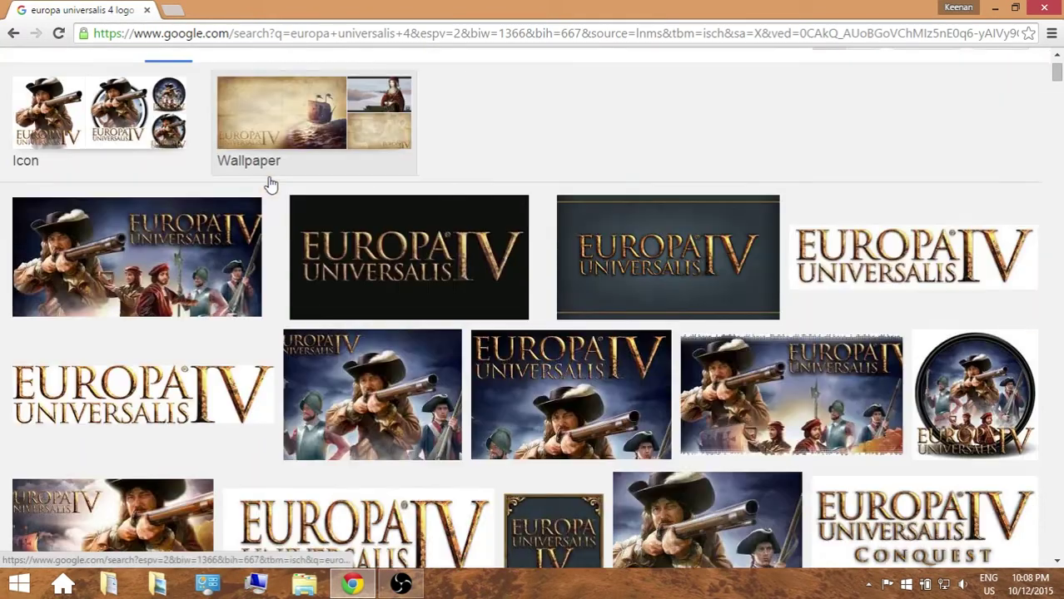
scroll(225, 242, "up", 1)
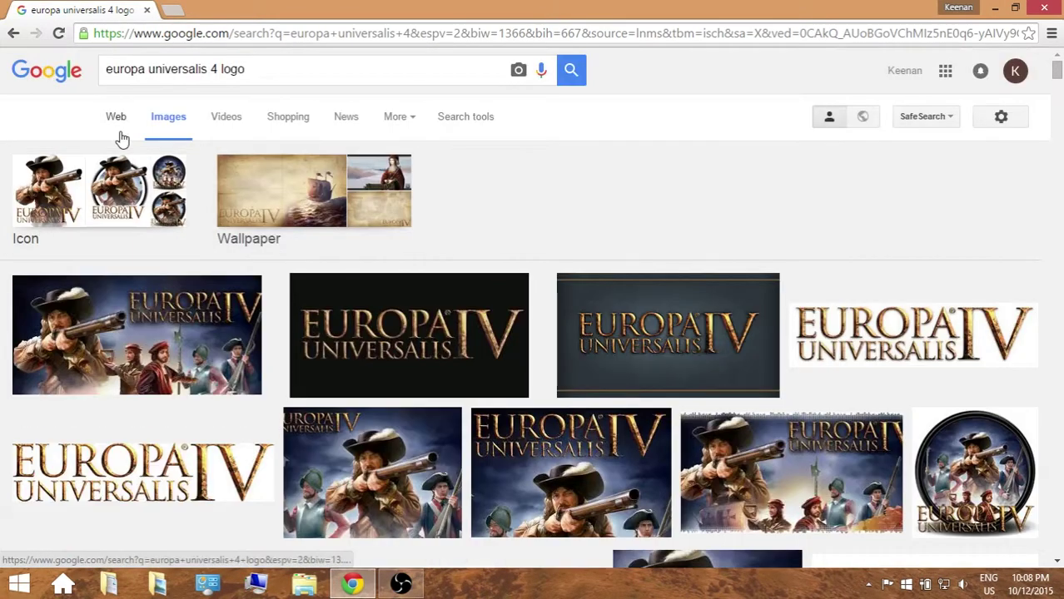
left_click(13, 33)
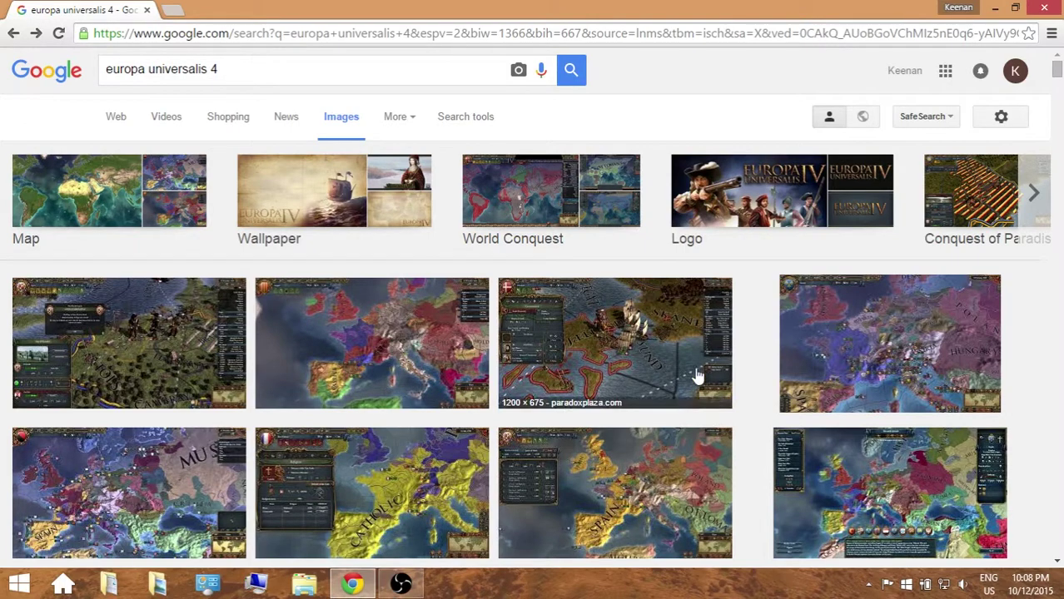
left_click(793, 208)
scroll(796, 204, "down", 2)
scroll(582, 296, "up", 1)
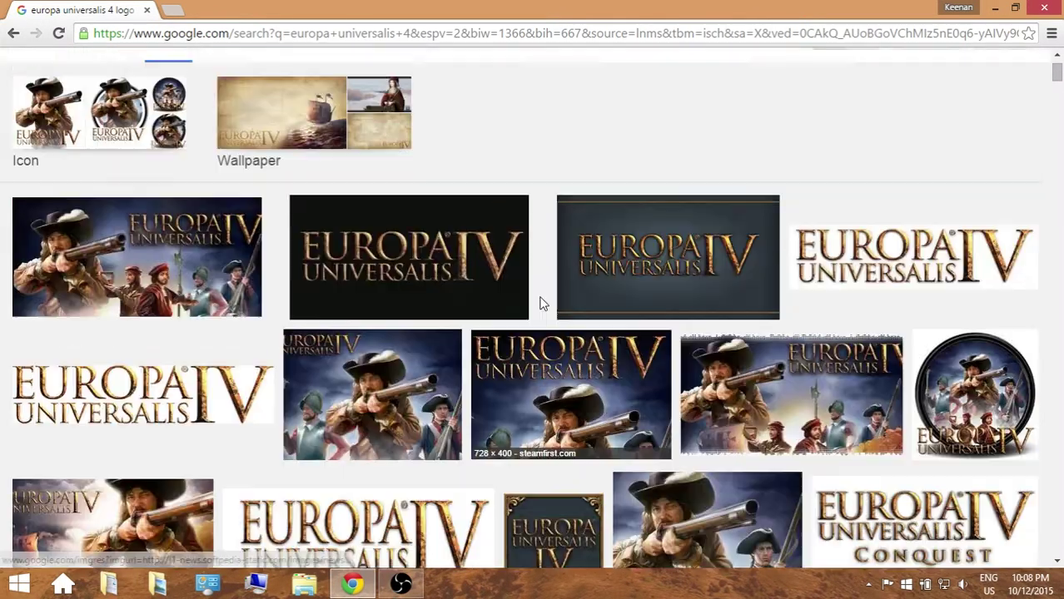
left_click(649, 288)
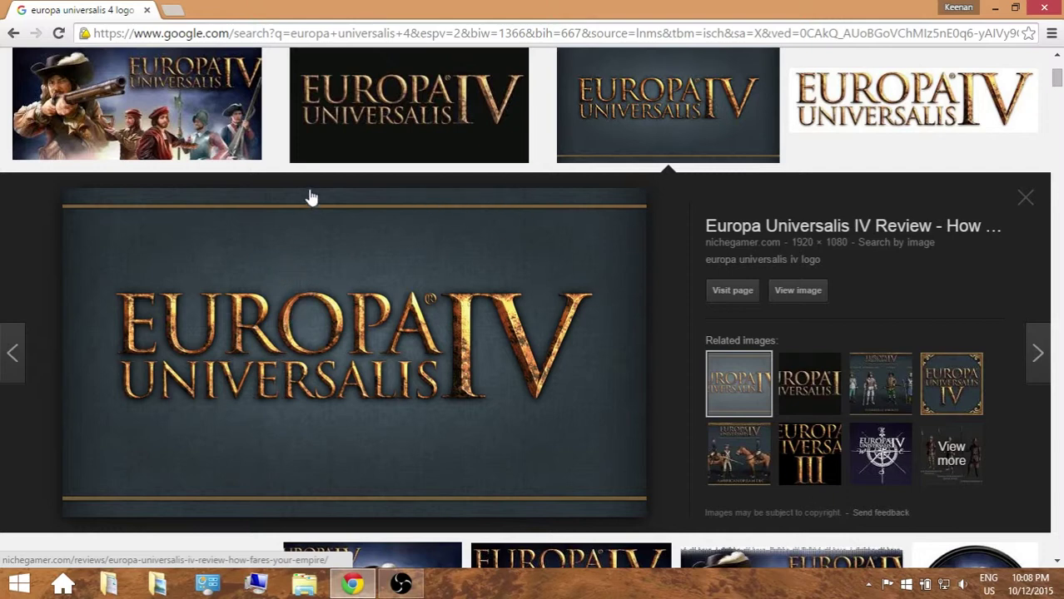
right_click(307, 225)
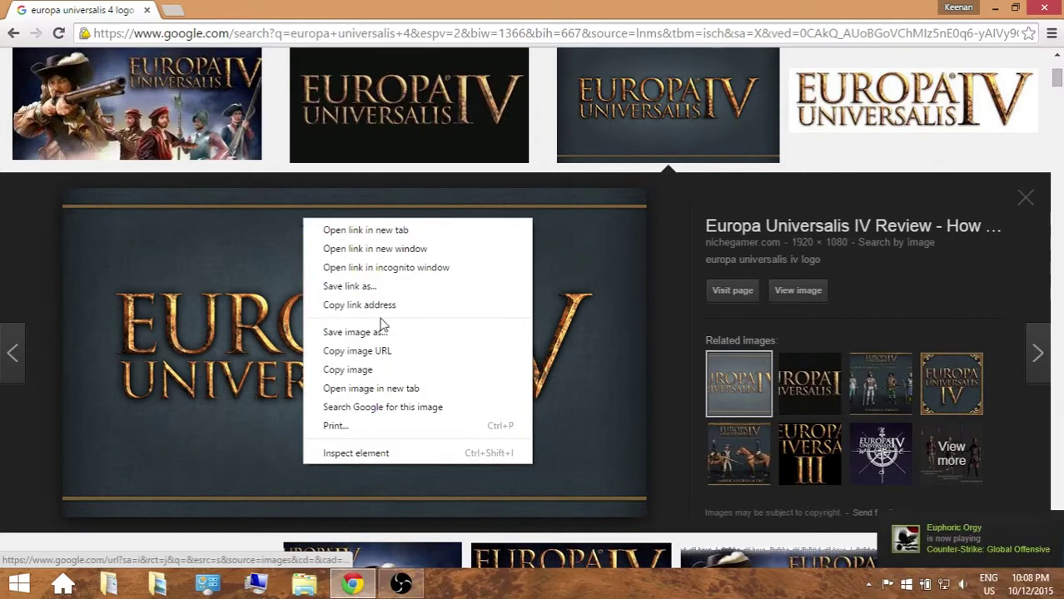
left_click(371, 346)
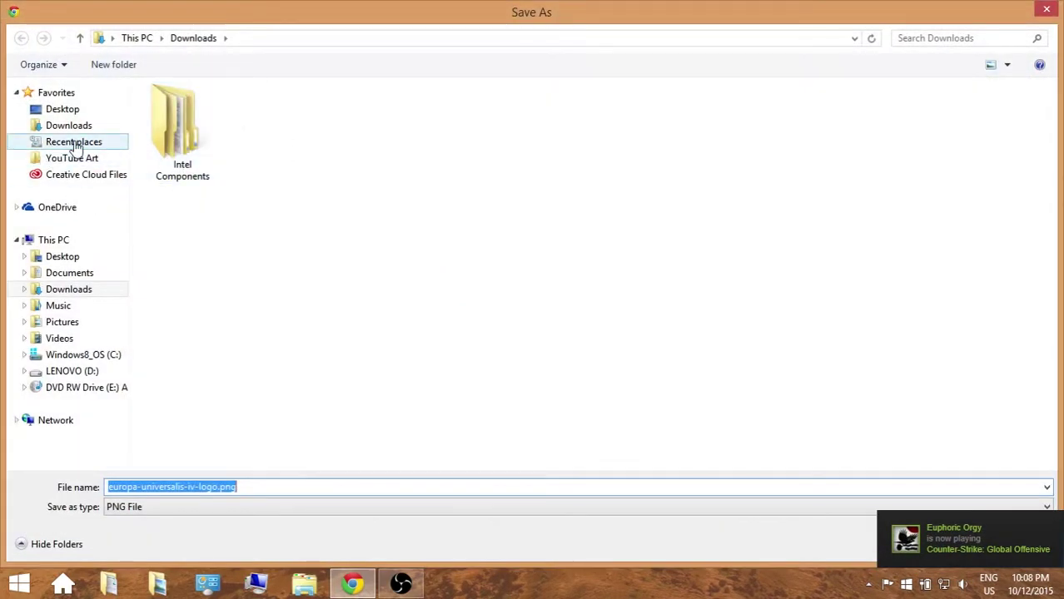
left_click(75, 143)
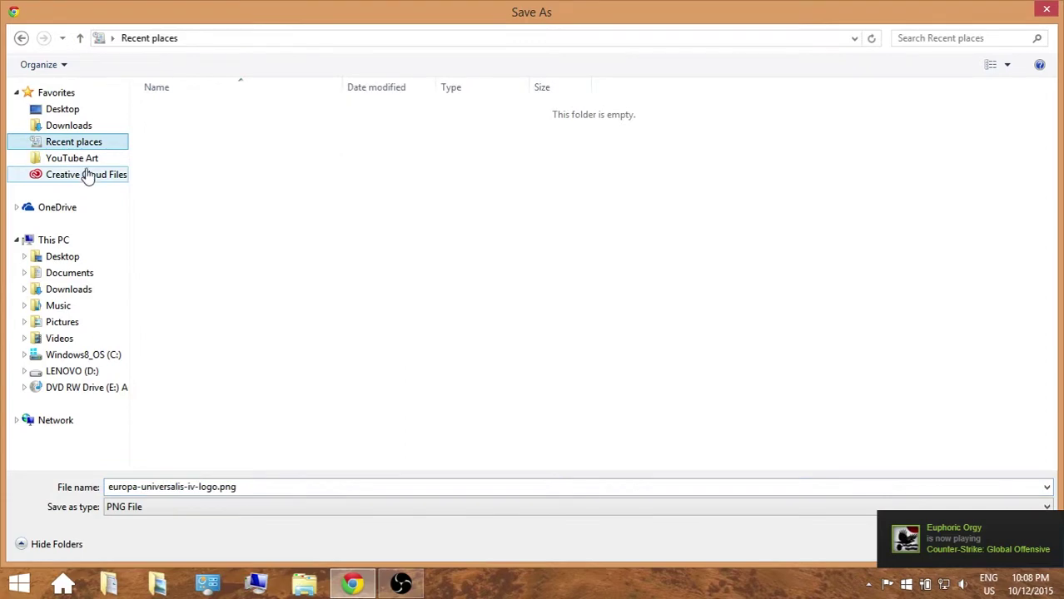
left_click(75, 158)
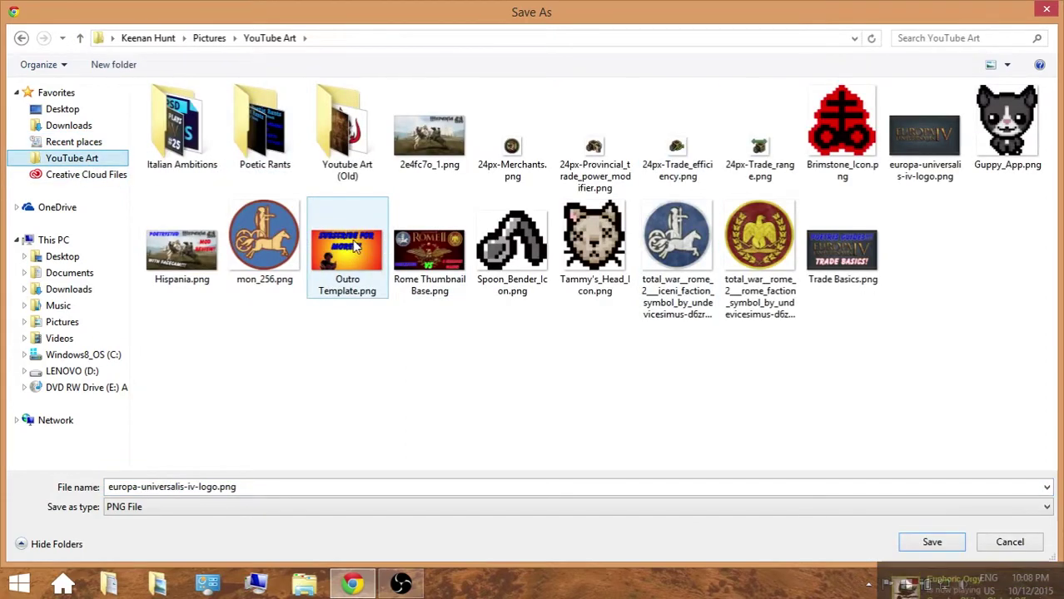
left_click(1046, 12)
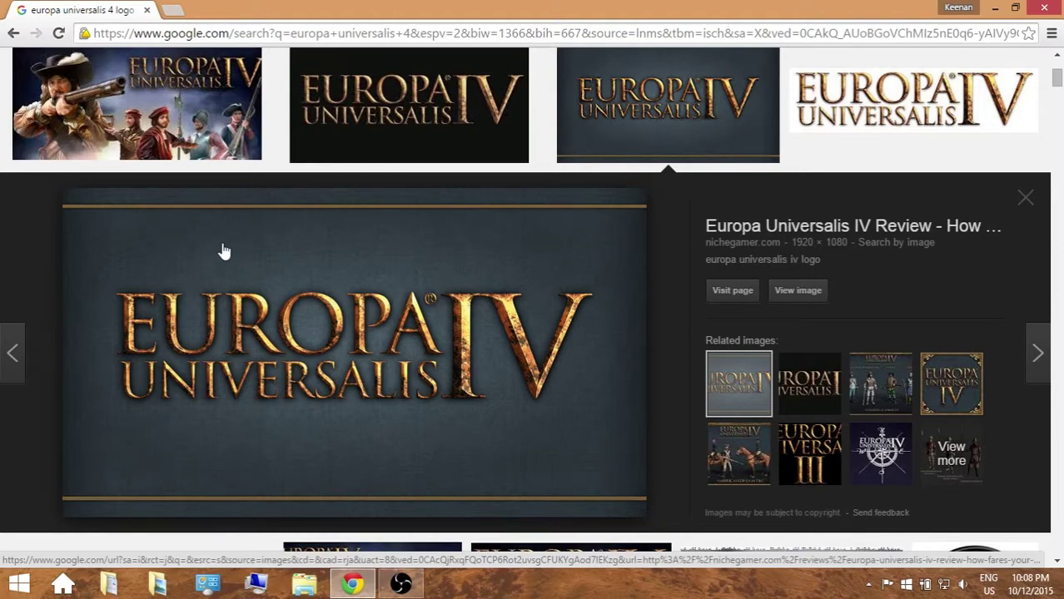
scroll(264, 221, "up", 1)
left_click(173, 10)
Close the image search tab and go to the pixlr.com website.
left_click(146, 10)
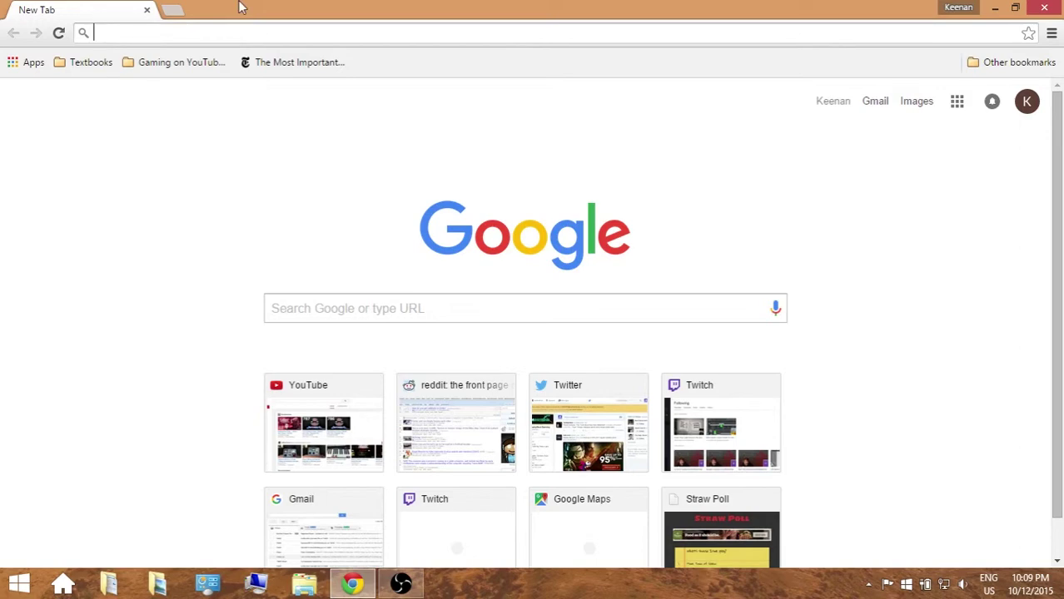
type("pixlr.com")
key("Return")
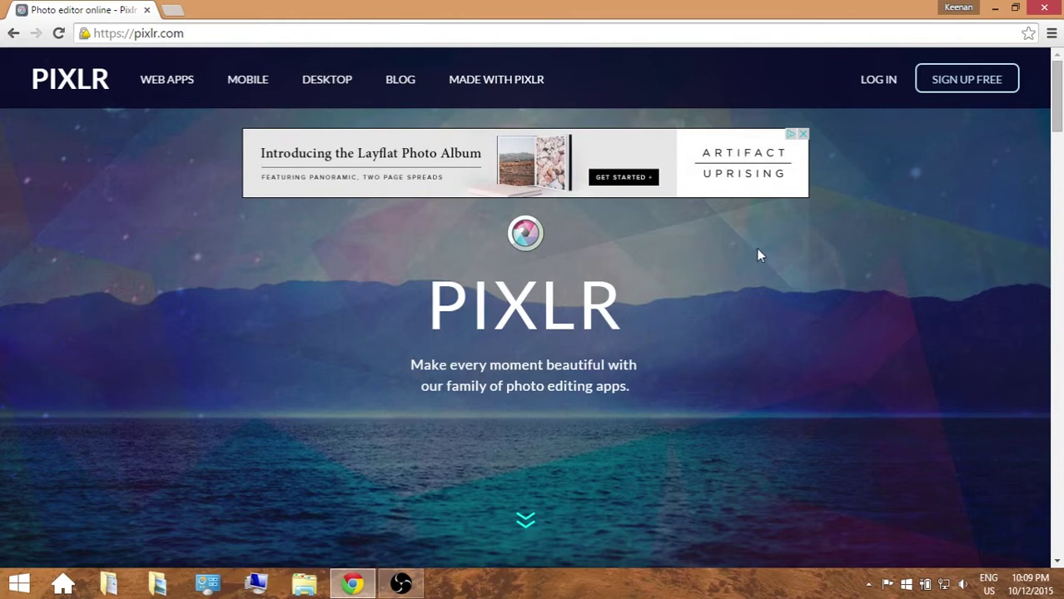
Launch the Pixlr Editor web app and choose Open Image From Computer.
left_click(526, 525)
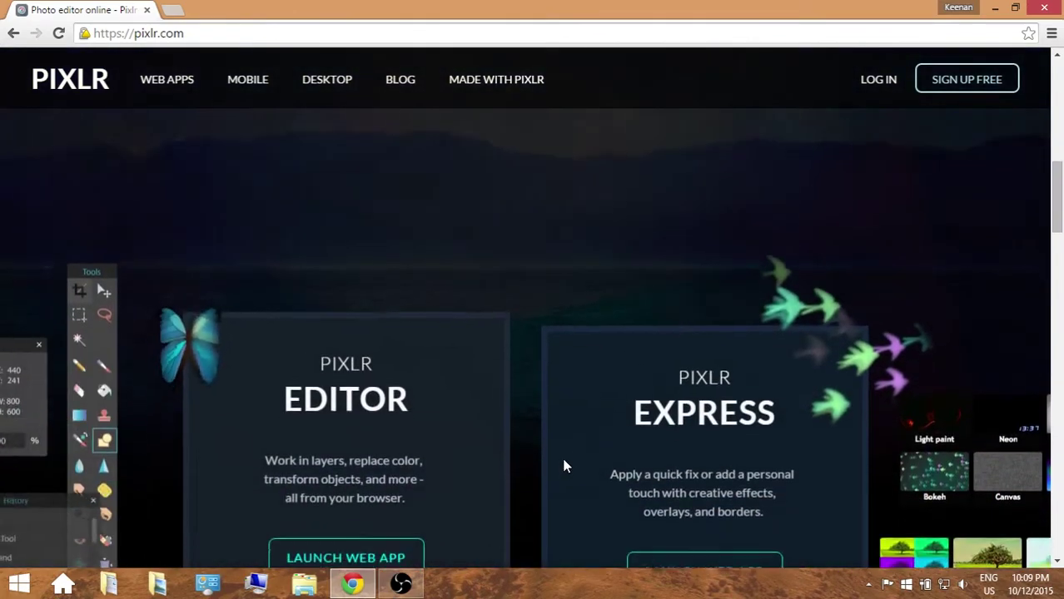
left_click(346, 520)
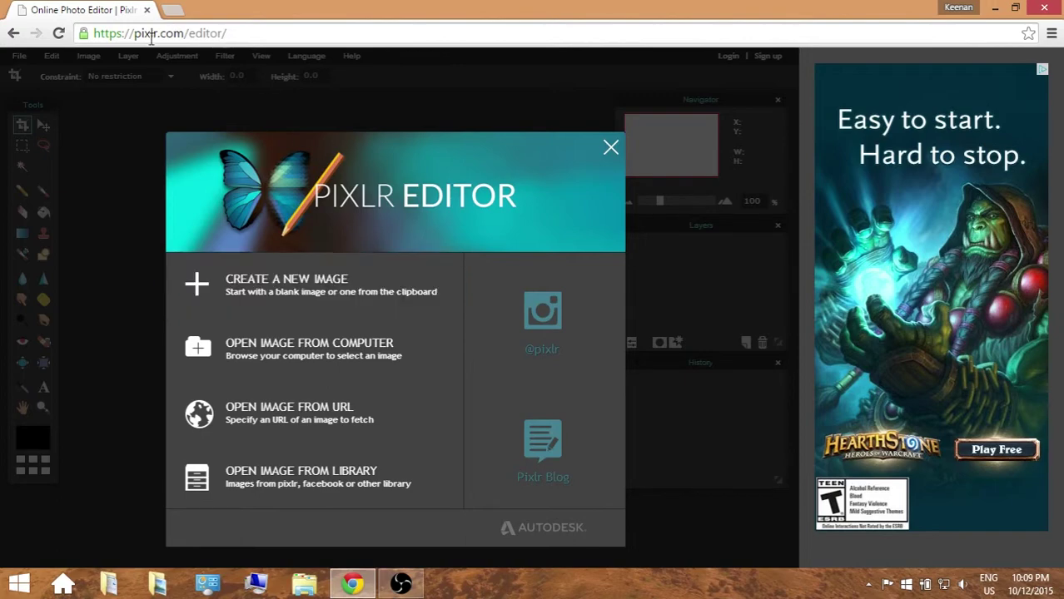
left_click(278, 363)
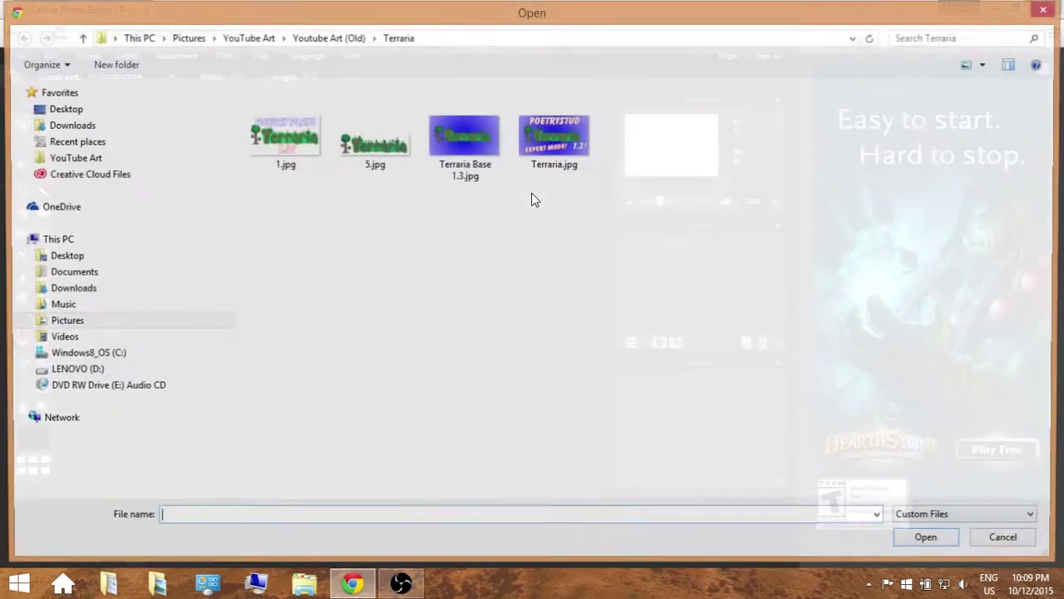
Open europa-universalis-iv-logo.png from the YouTube Art folder with the whole 1920×1080 image in view.
left_click(239, 37)
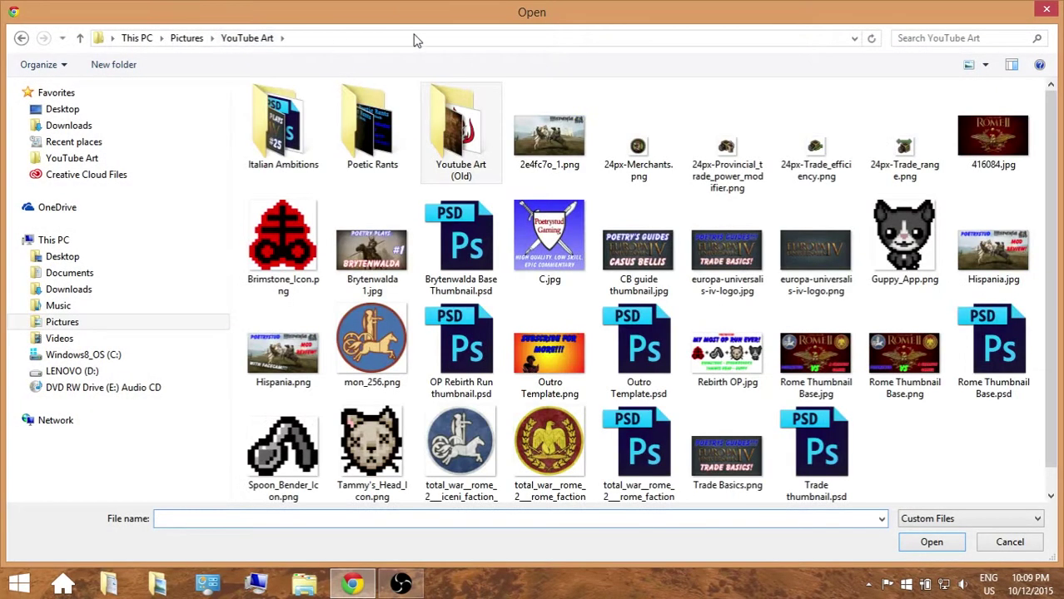
double_click(805, 246)
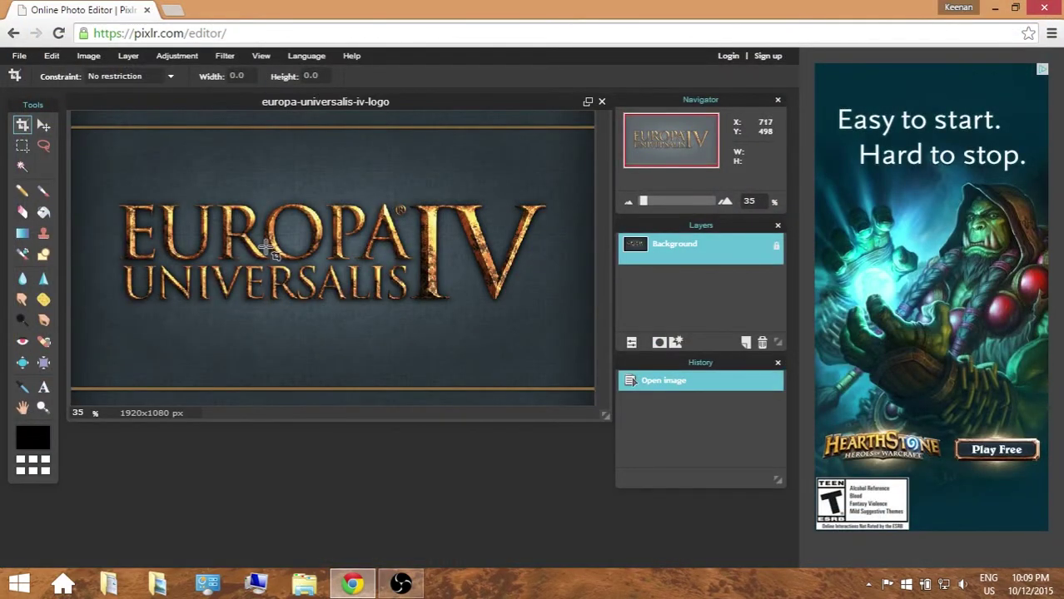
scroll(271, 265, "down", 1)
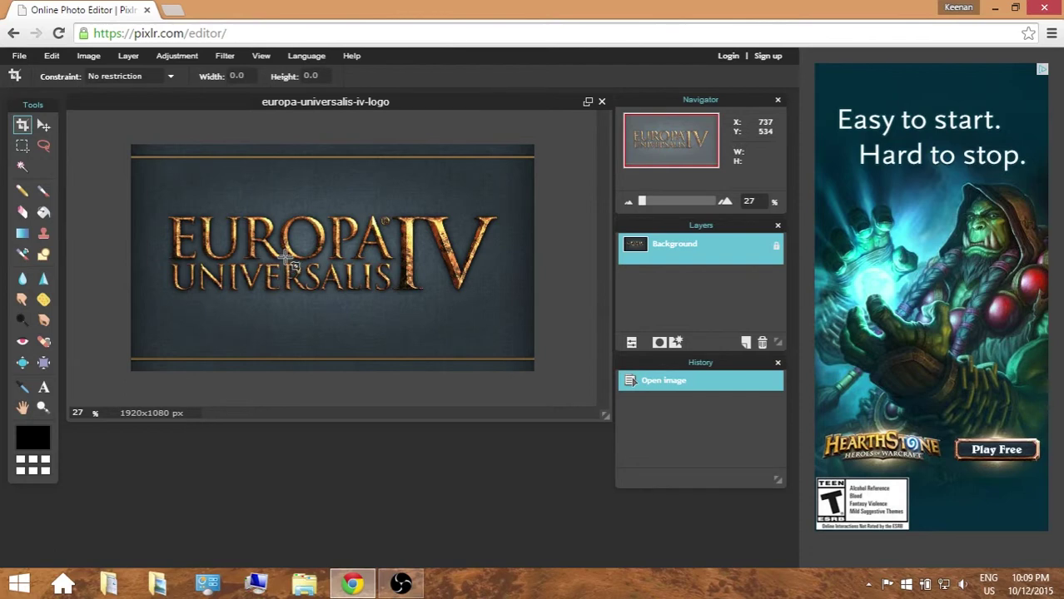
scroll(333, 251, "up", 1)
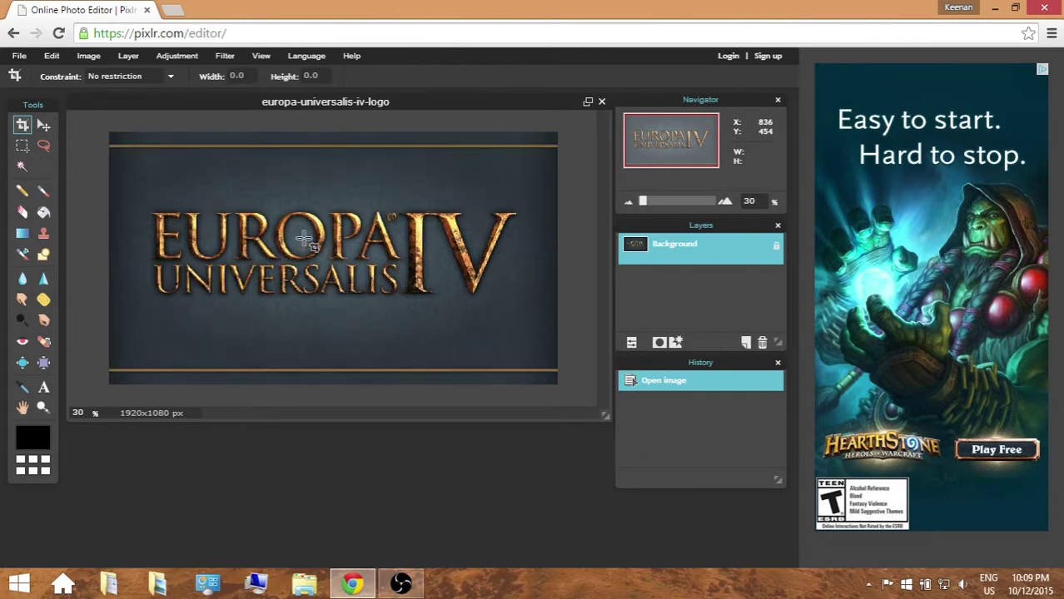
scroll(335, 206, "up", 1)
scroll(305, 221, "down", 1)
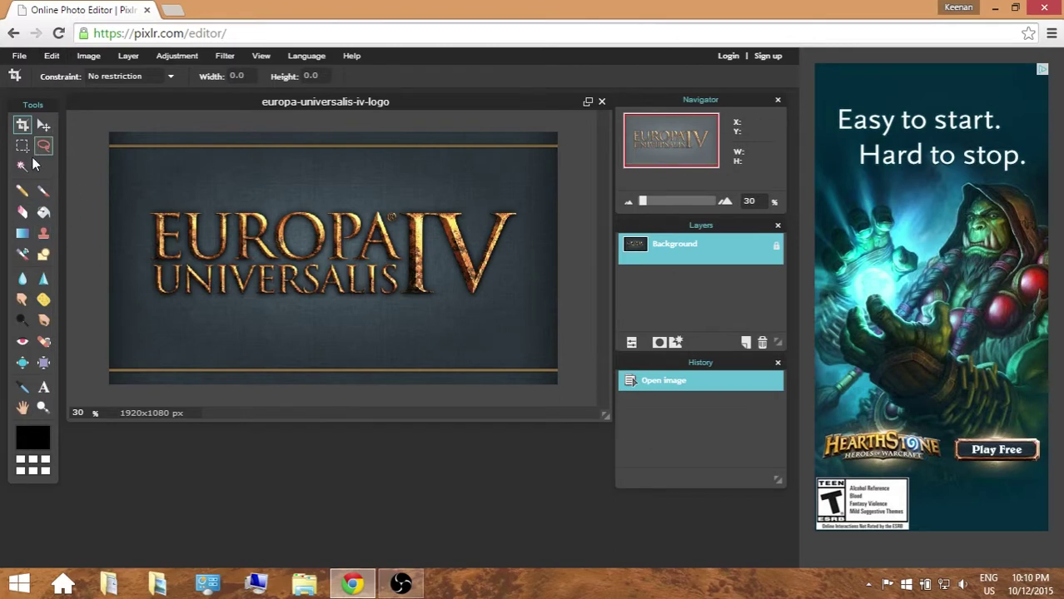
left_click(44, 389)
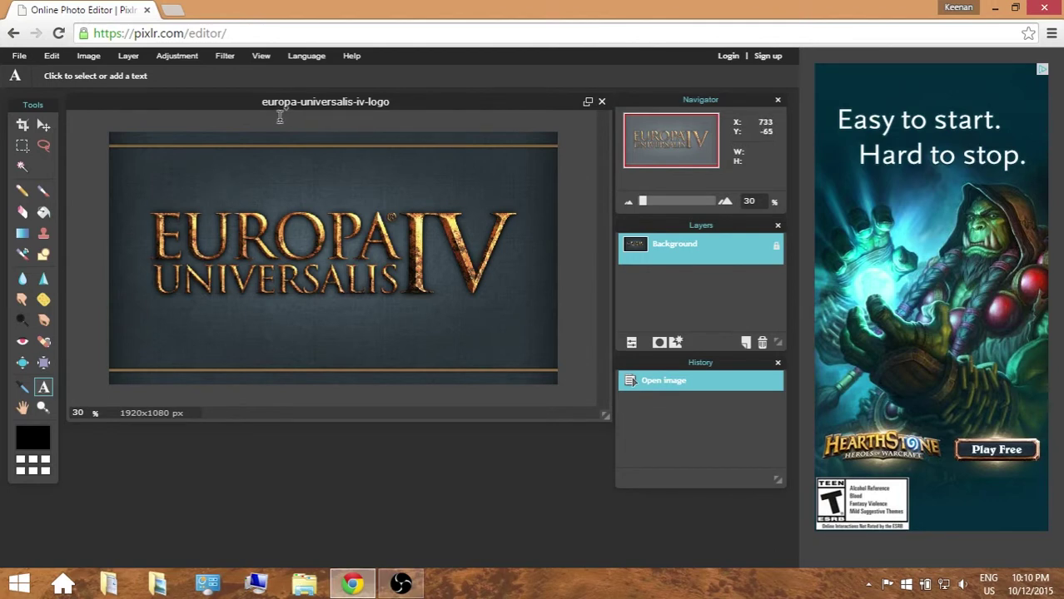
Place a new text box at the logo's top-left and set its font to Garamond.
left_click(176, 167)
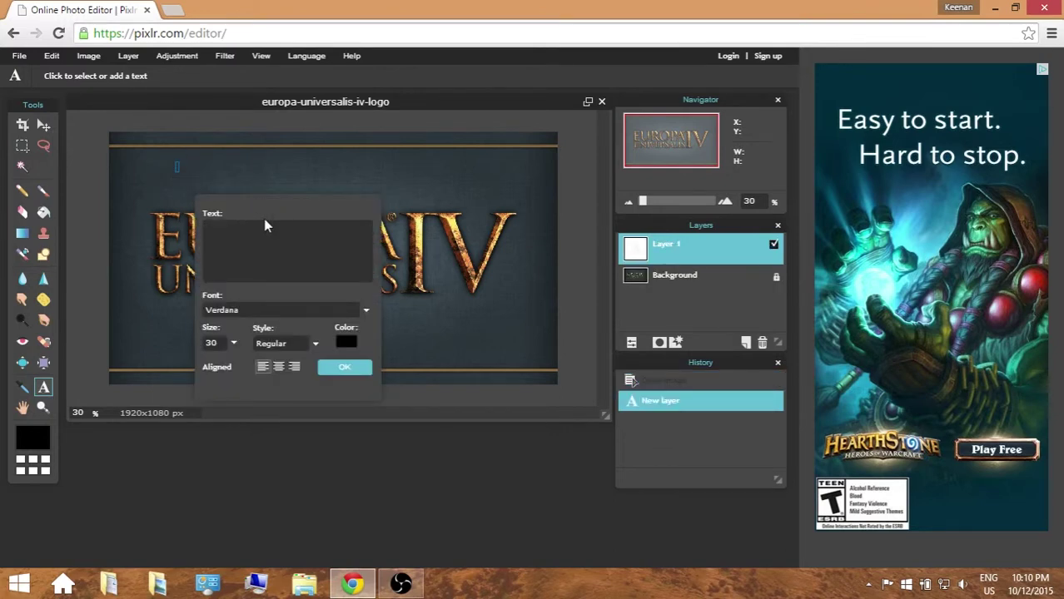
left_click(266, 310)
scroll(253, 383, "down", 5)
scroll(252, 396, "down", 10)
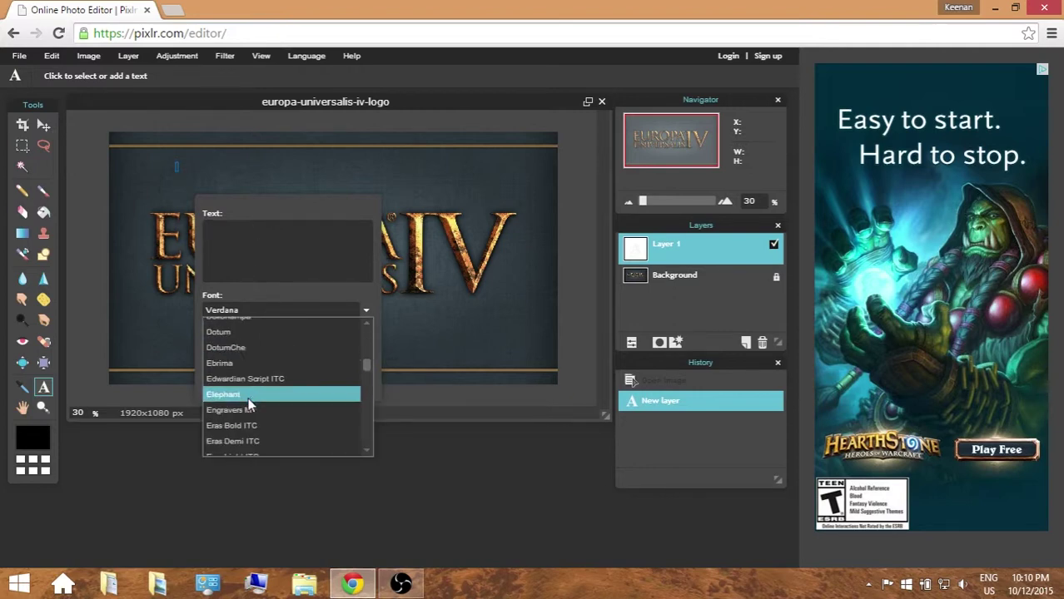
scroll(234, 431, "down", 10)
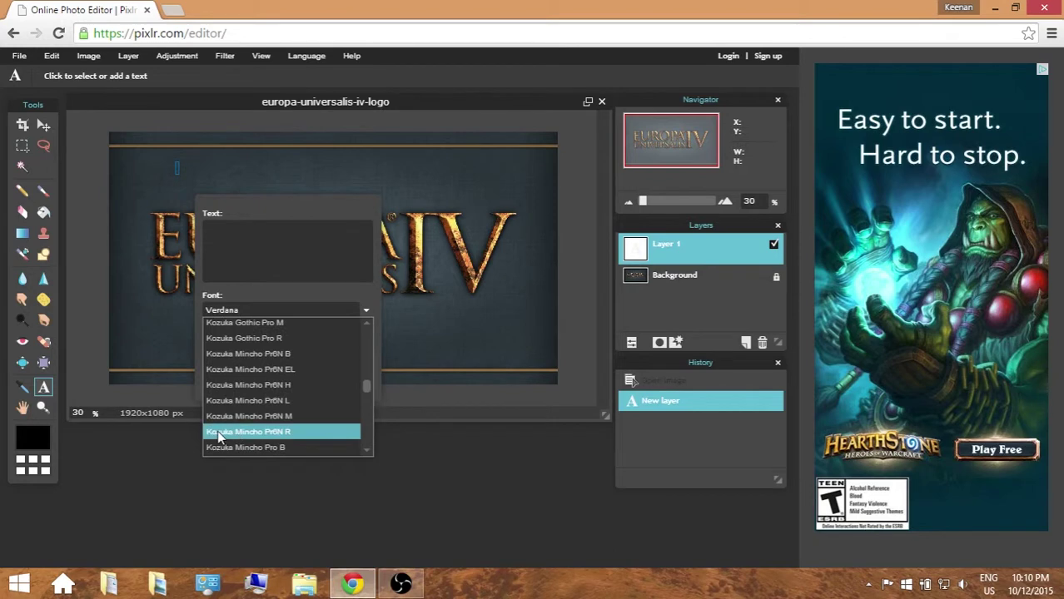
scroll(257, 387, "down", 10)
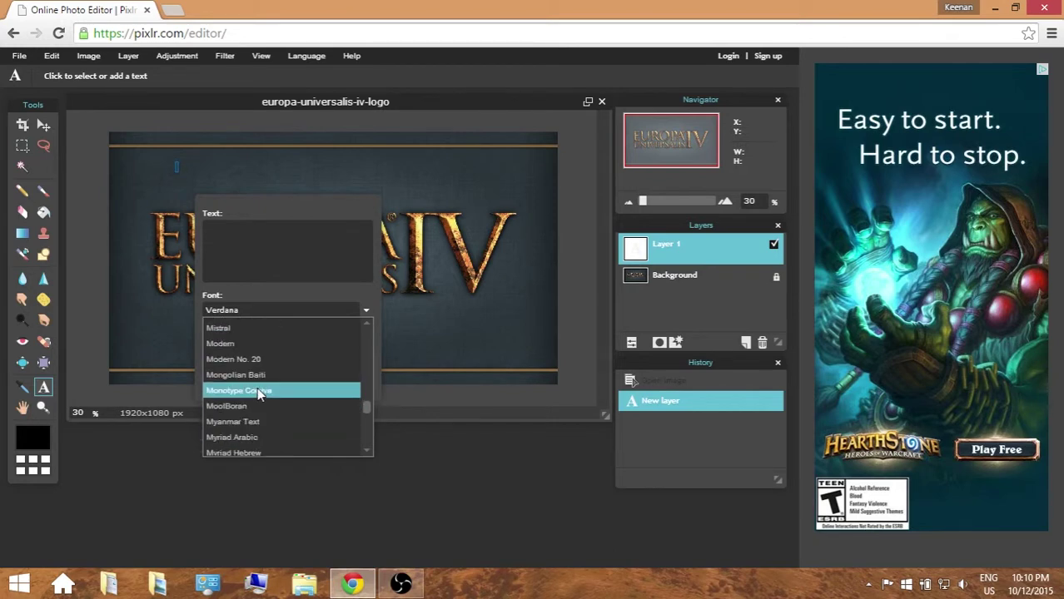
scroll(239, 405, "down", 10)
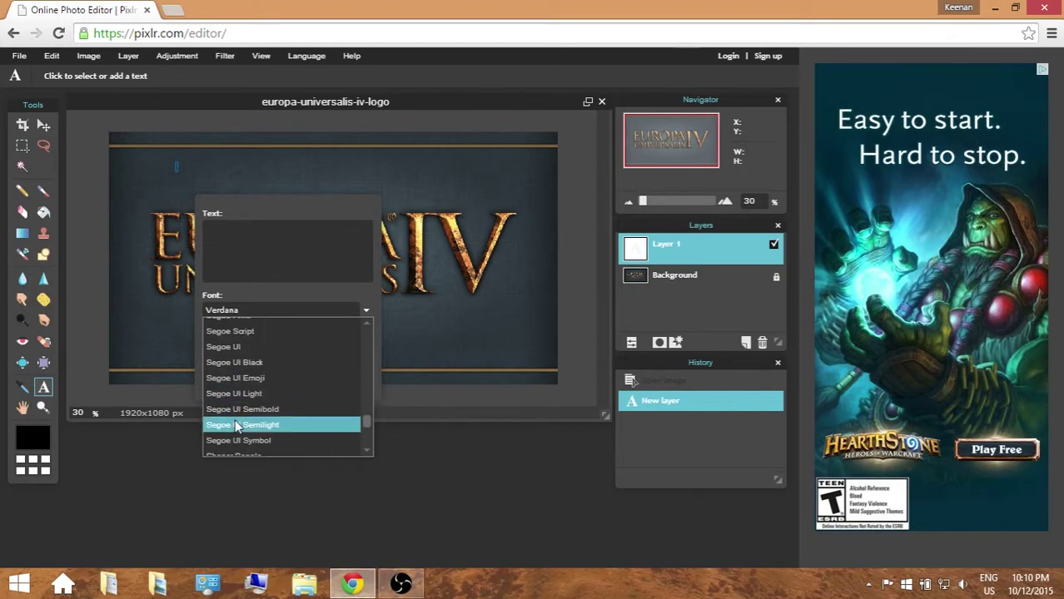
scroll(236, 427, "up", 20)
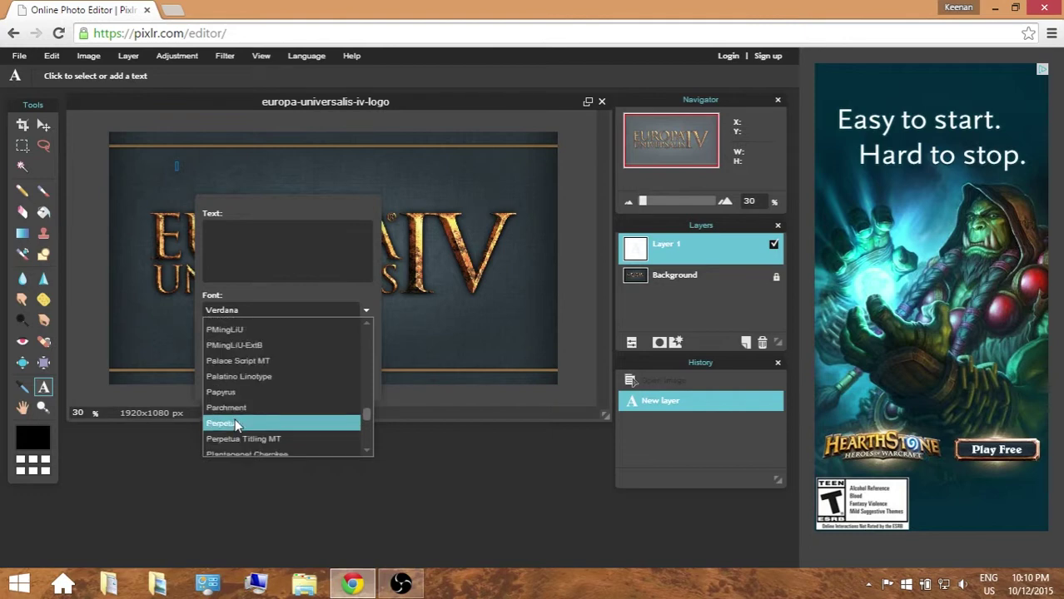
scroll(236, 420, "up", 15)
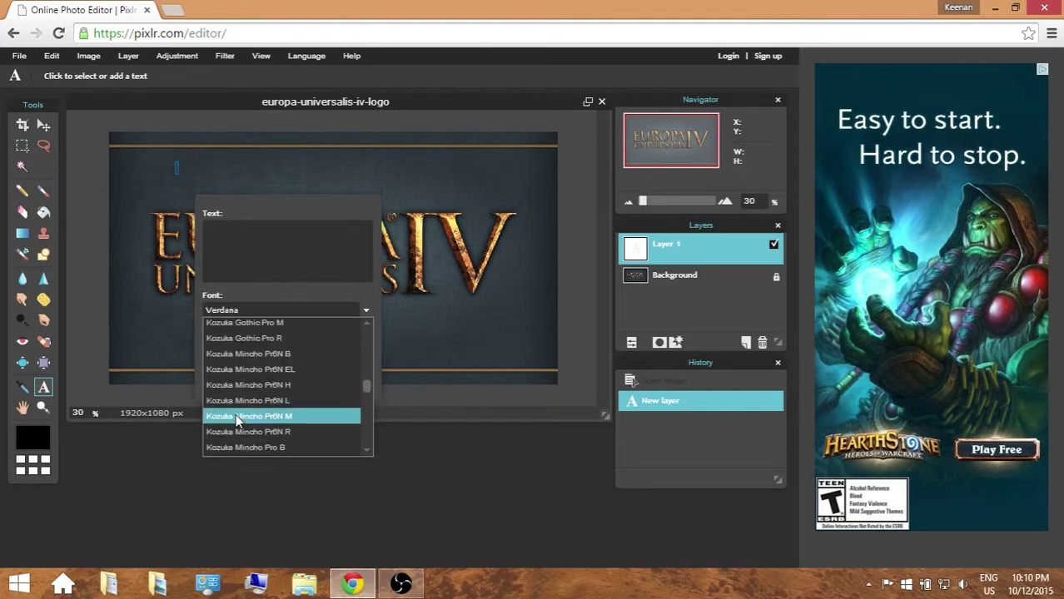
scroll(234, 414, "up", 8)
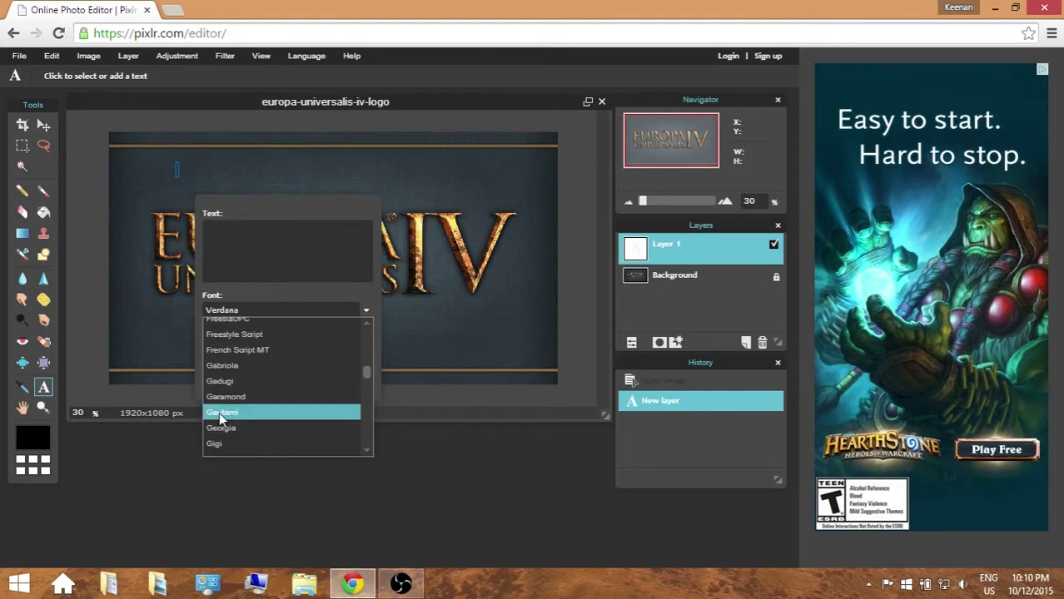
left_click(266, 397)
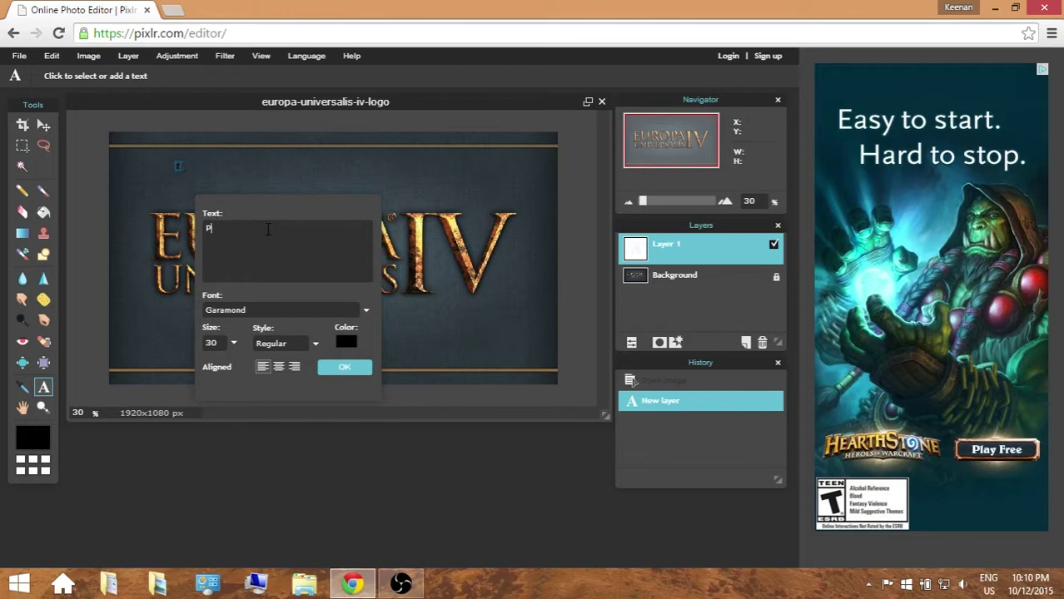
Try Freestyle Script for the 'PoetryStud Plays' title and enlarge it to size 130.
left_click(276, 309)
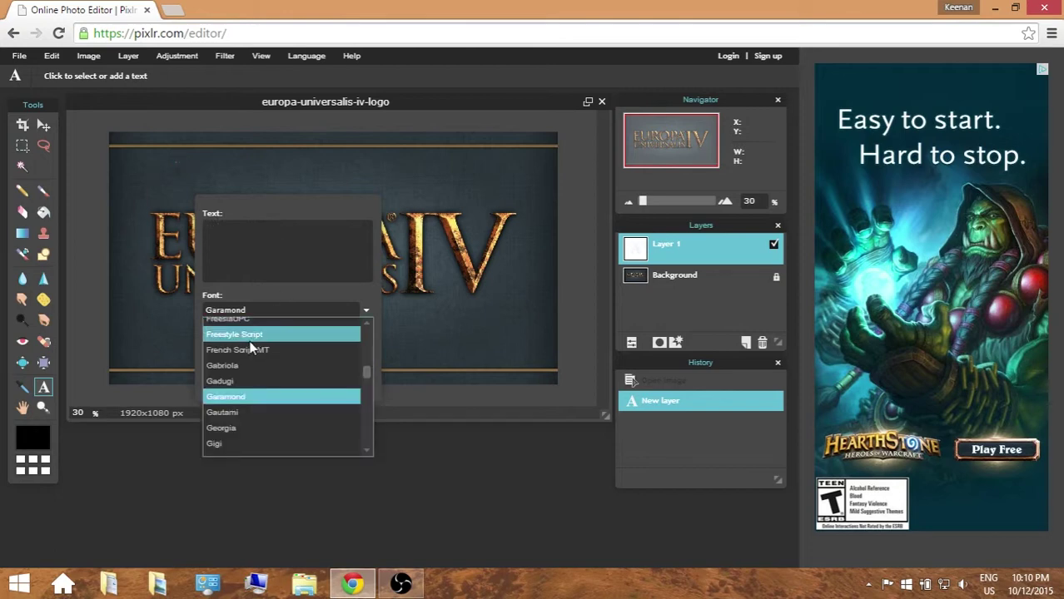
left_click(268, 332)
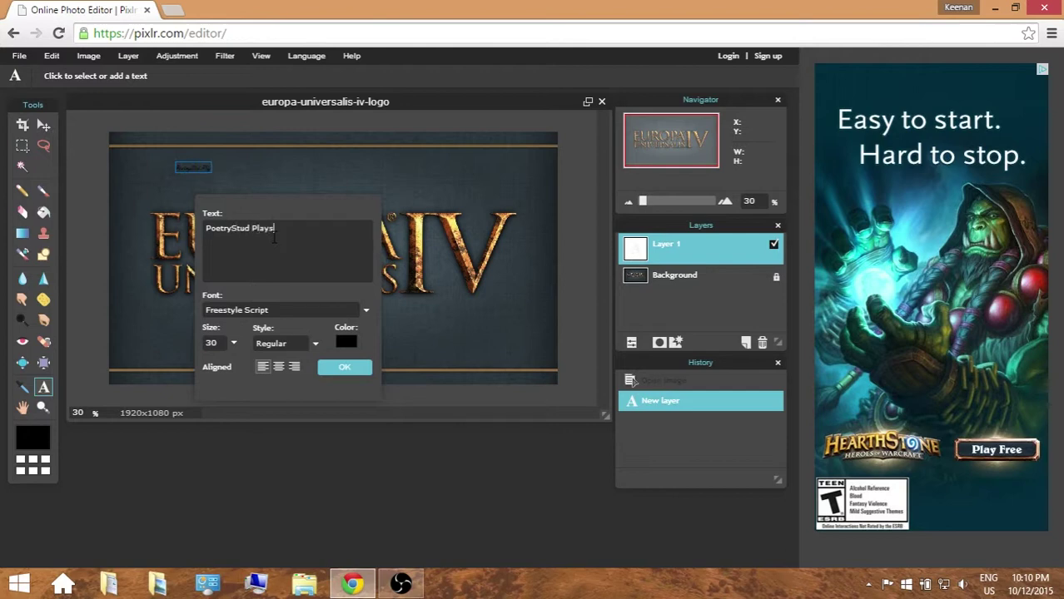
key("ctrl+shift+Left")
key("ctrl+shift+Left")
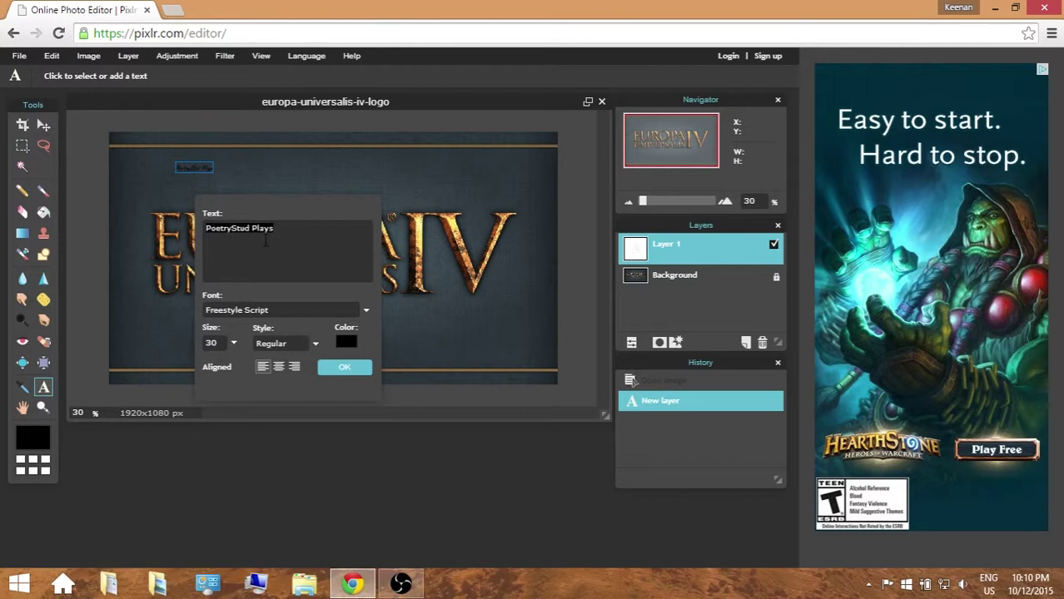
left_click(234, 343)
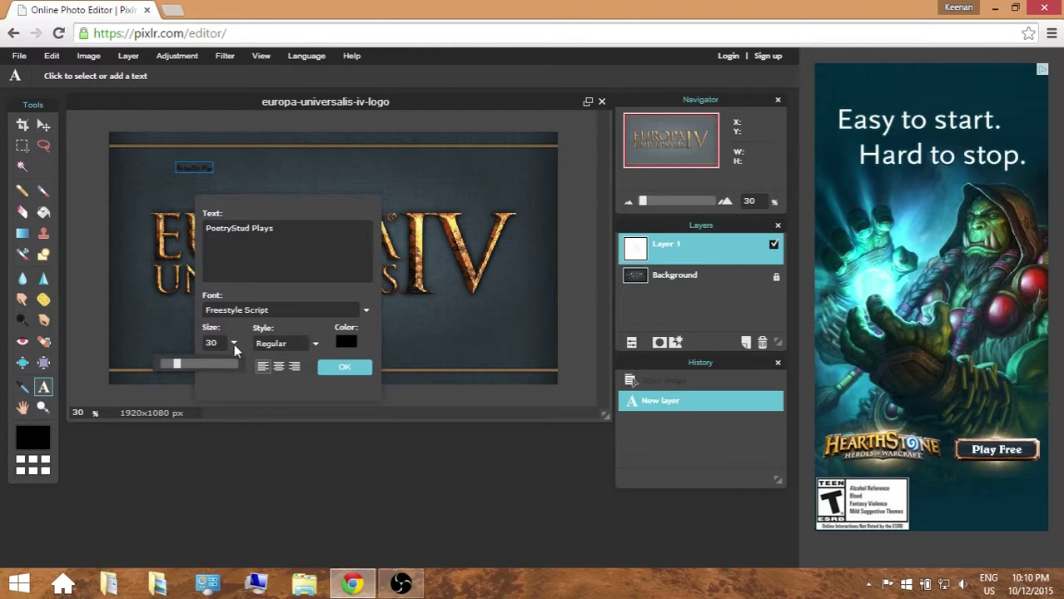
mouse_move(179, 366)
left_mouse_down()
mouse_move(258, 362)
mouse_move(239, 315)
mouse_move(242, 327)
left_mouse_up()
Colour the title text a fully saturated blue (0011ff).
left_click(345, 342)
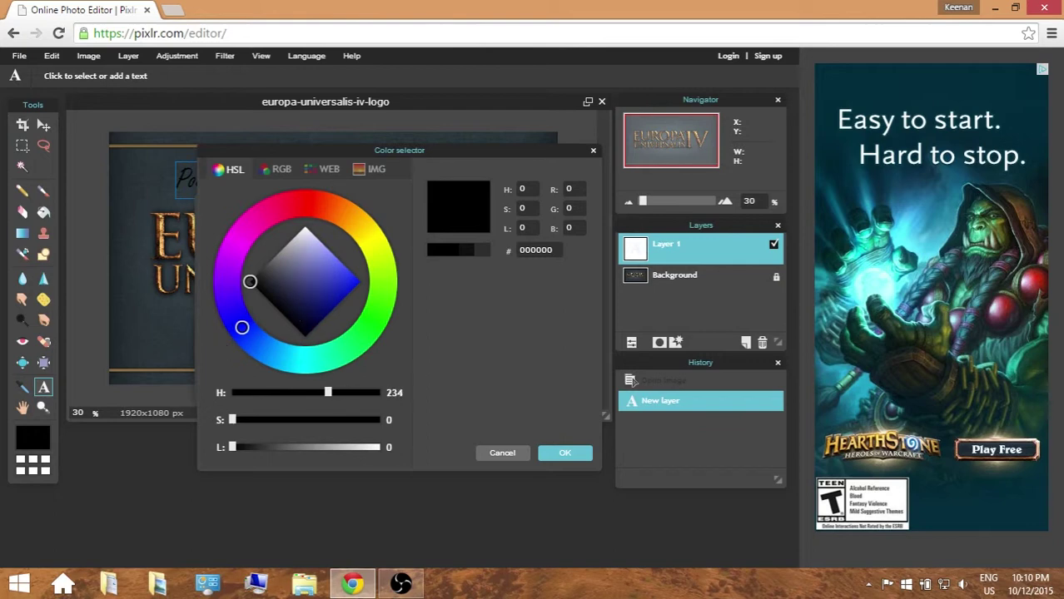
left_click(566, 453)
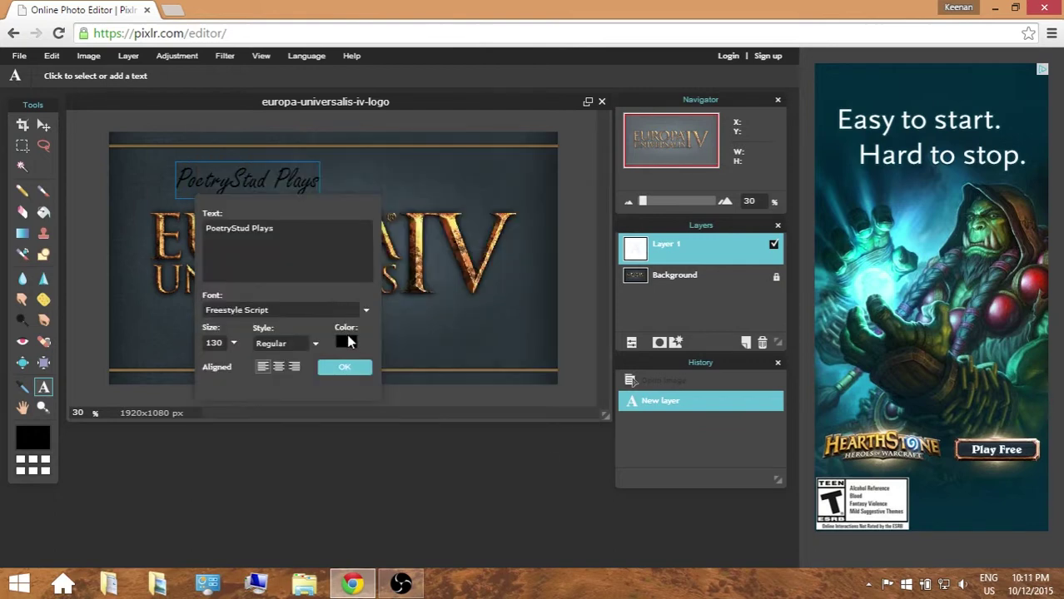
left_click(345, 341)
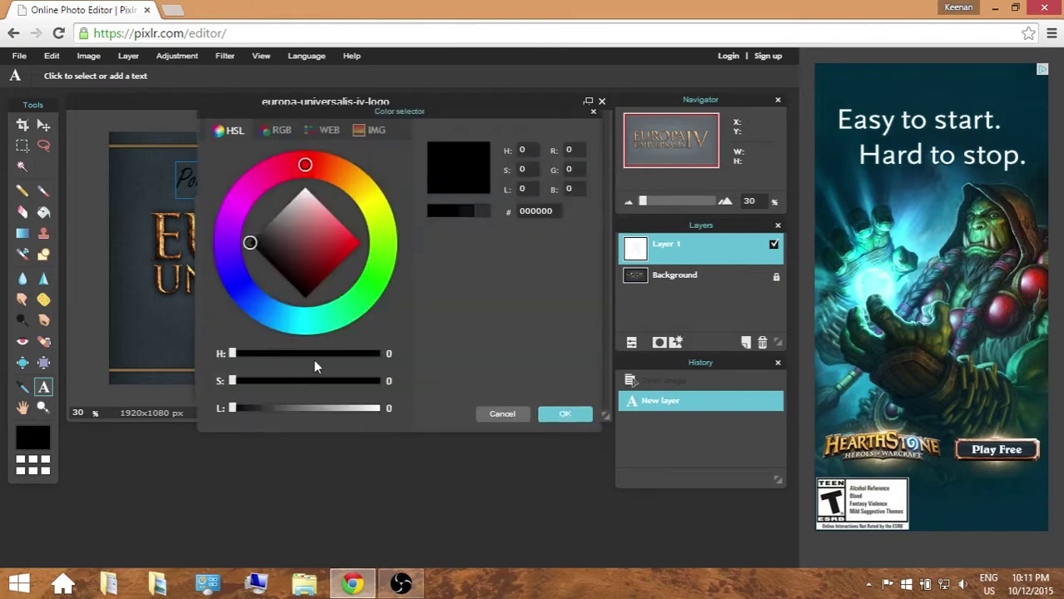
left_click(235, 278)
left_click(558, 414)
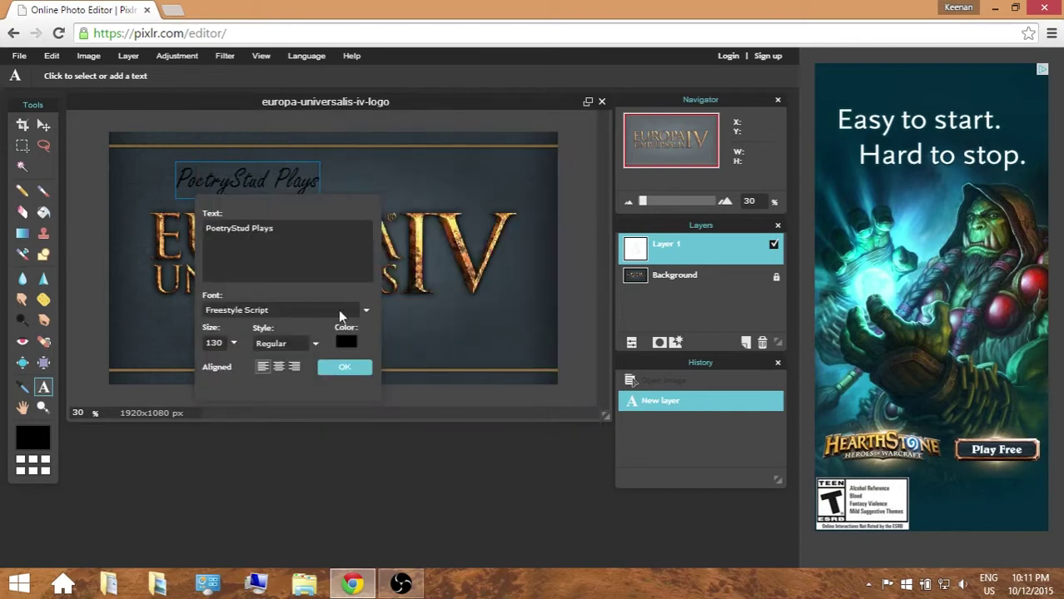
left_click(346, 343)
left_click(238, 289)
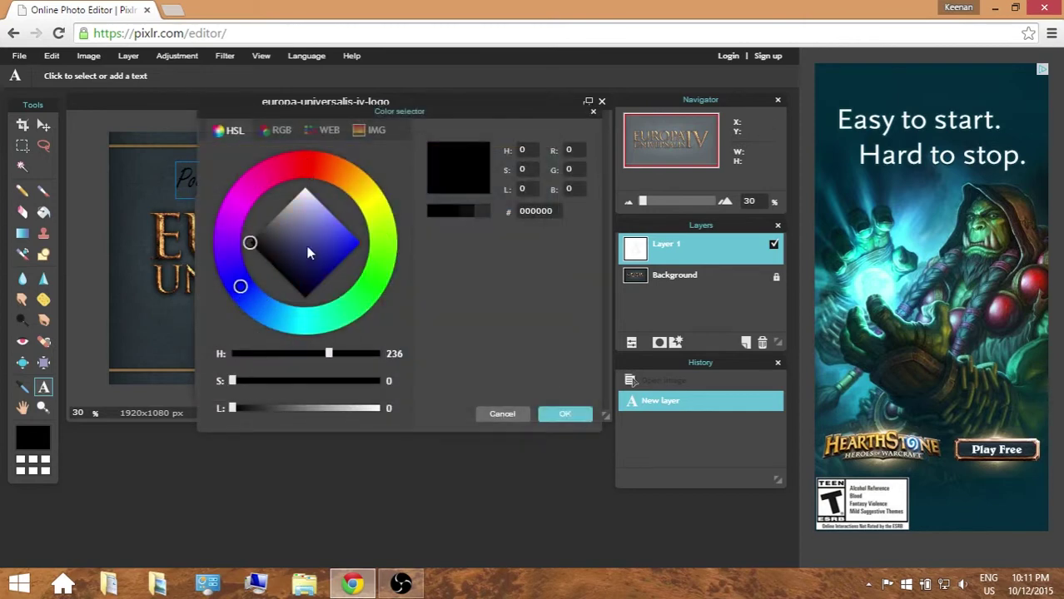
left_click_drag(308, 252, 360, 243)
left_click(557, 412)
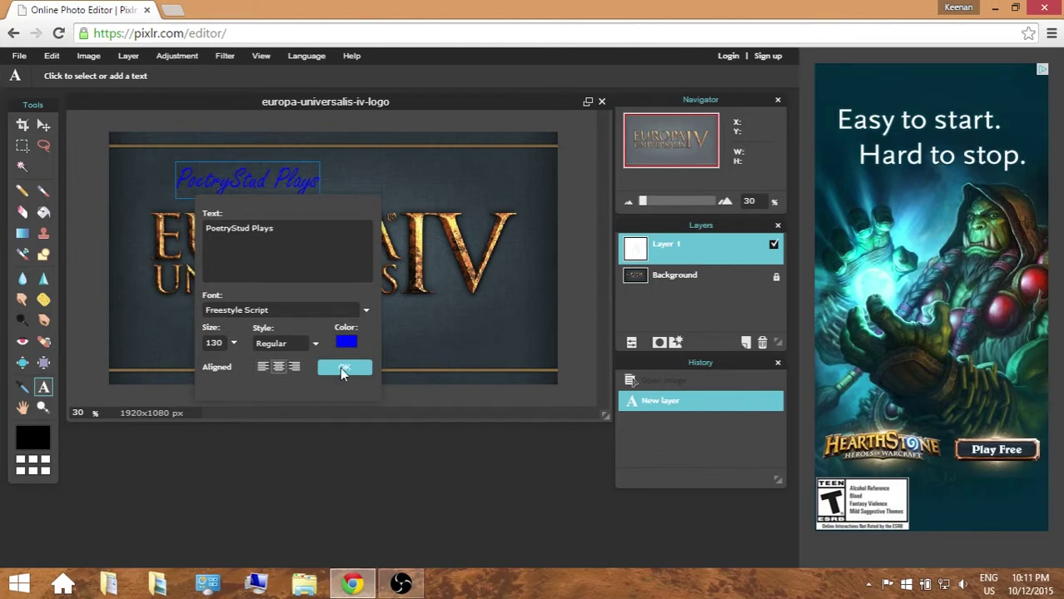
Make the title Bold in the AR BERKLEY font and commit the text layer.
left_click(292, 343)
left_click(282, 371)
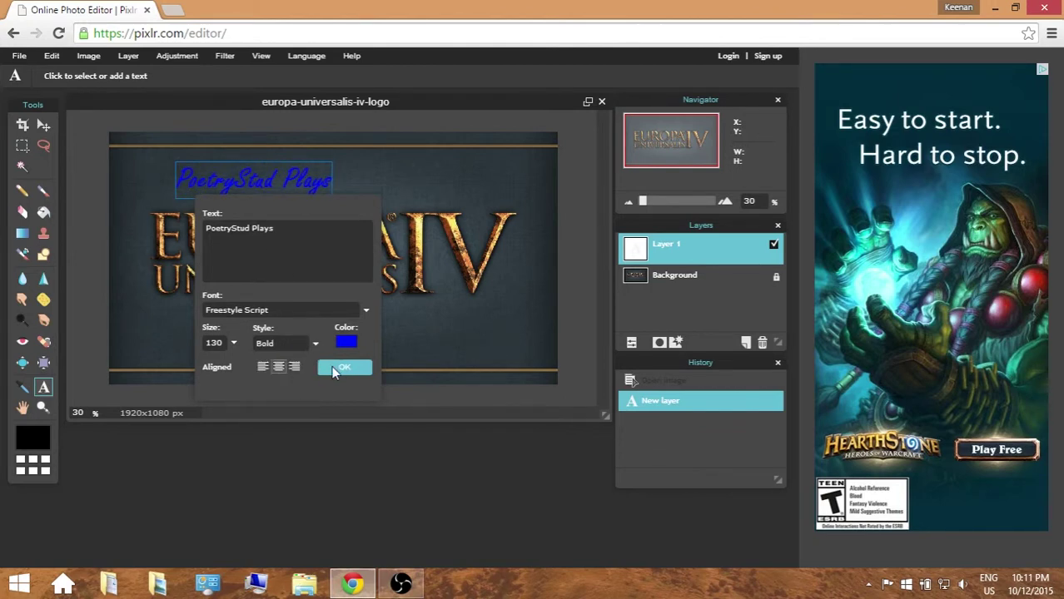
left_click(300, 310)
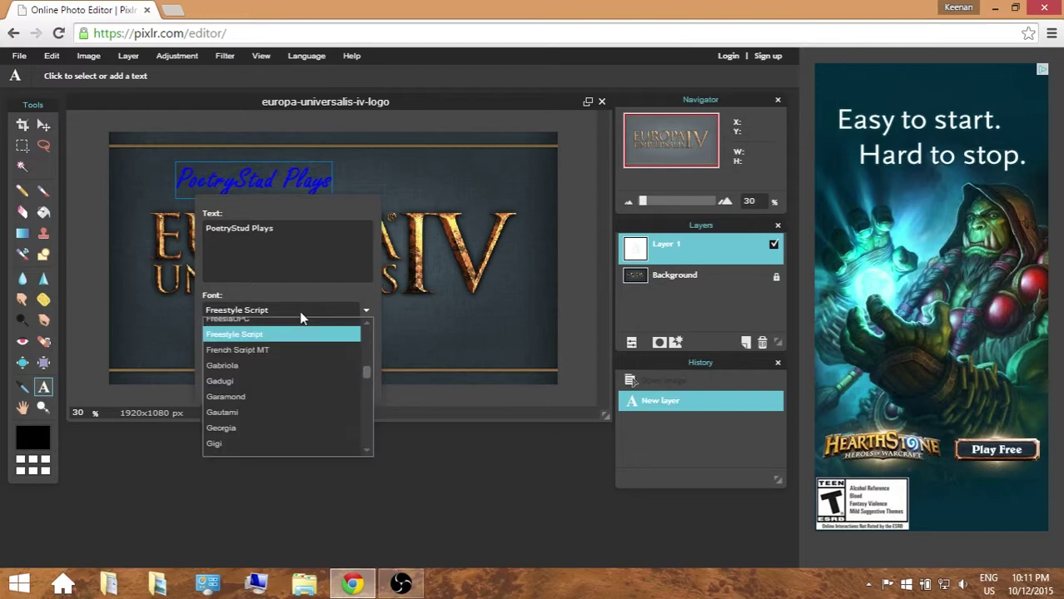
left_click(268, 348)
left_click(300, 309)
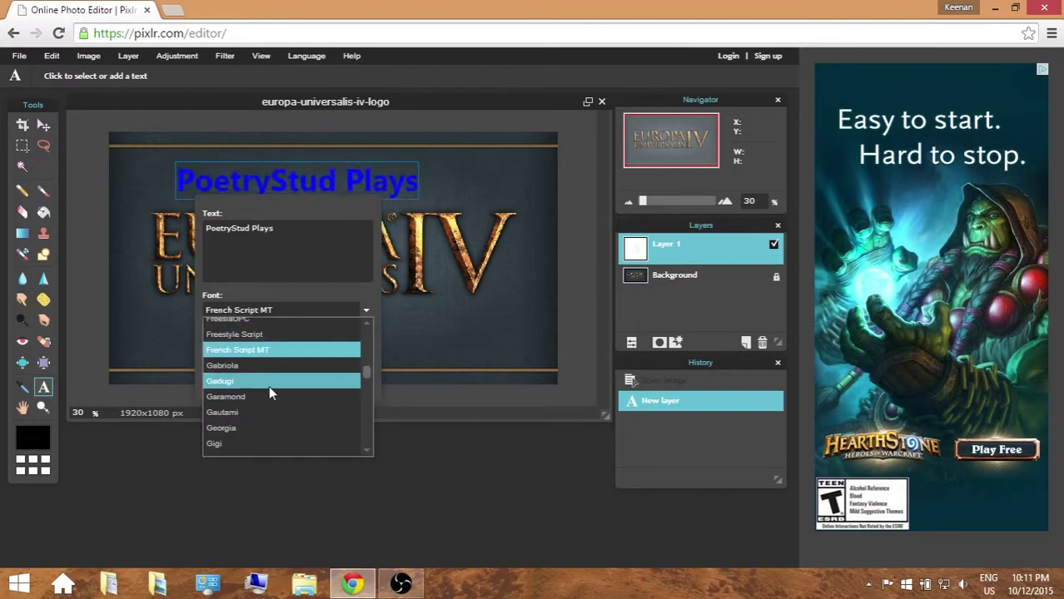
scroll(266, 359, "up", 15)
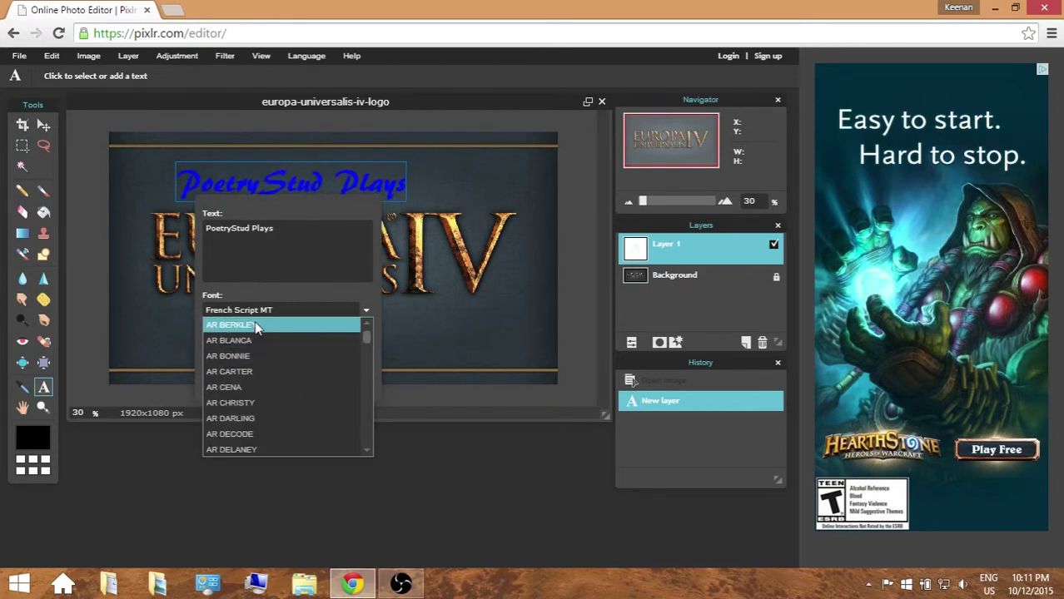
left_click(255, 323)
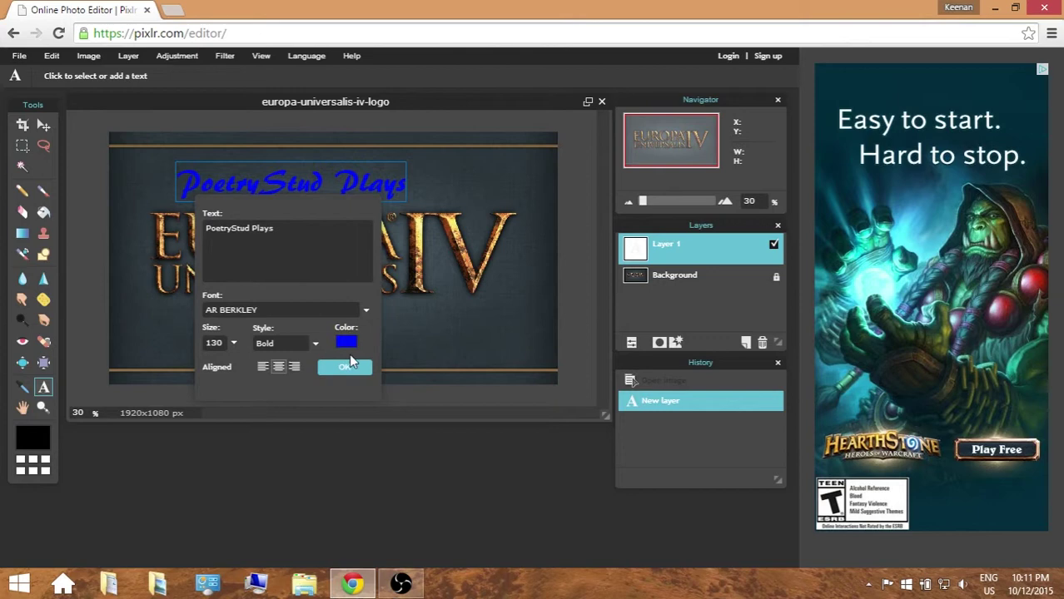
left_click(350, 366)
left_click(43, 125)
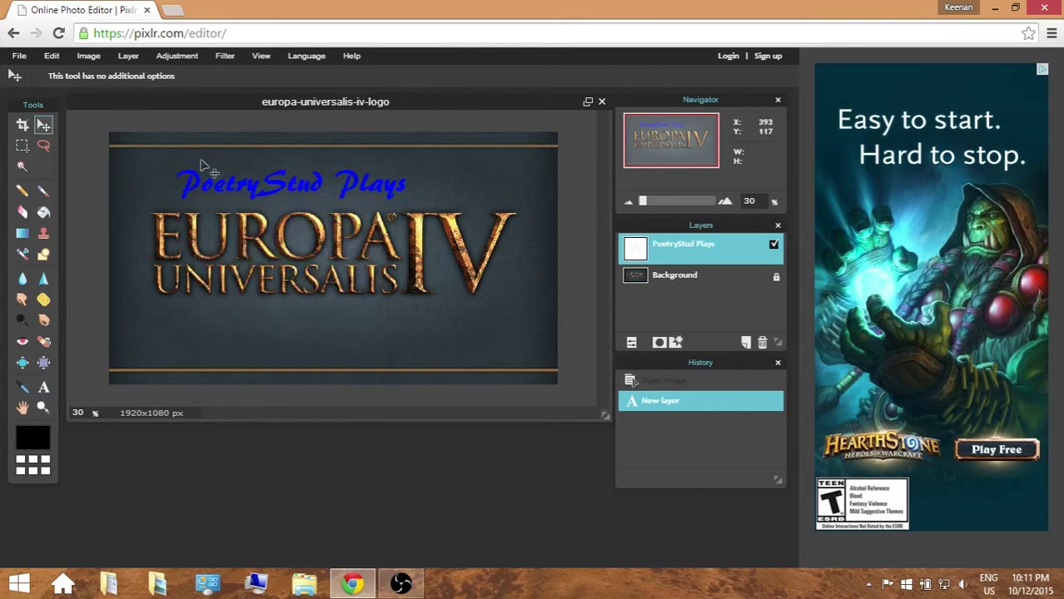
Centre the PoetryStud Plays title above the logo, then look through the Image and Edit menus.
left_click_drag(337, 193, 315, 185)
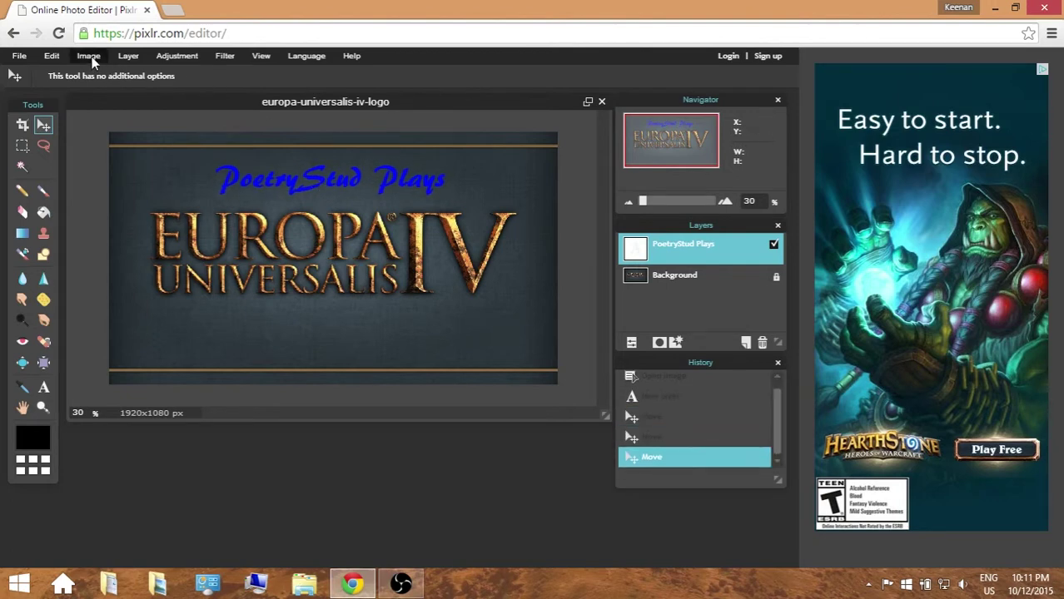
left_click(89, 56)
mouse_move(126, 58)
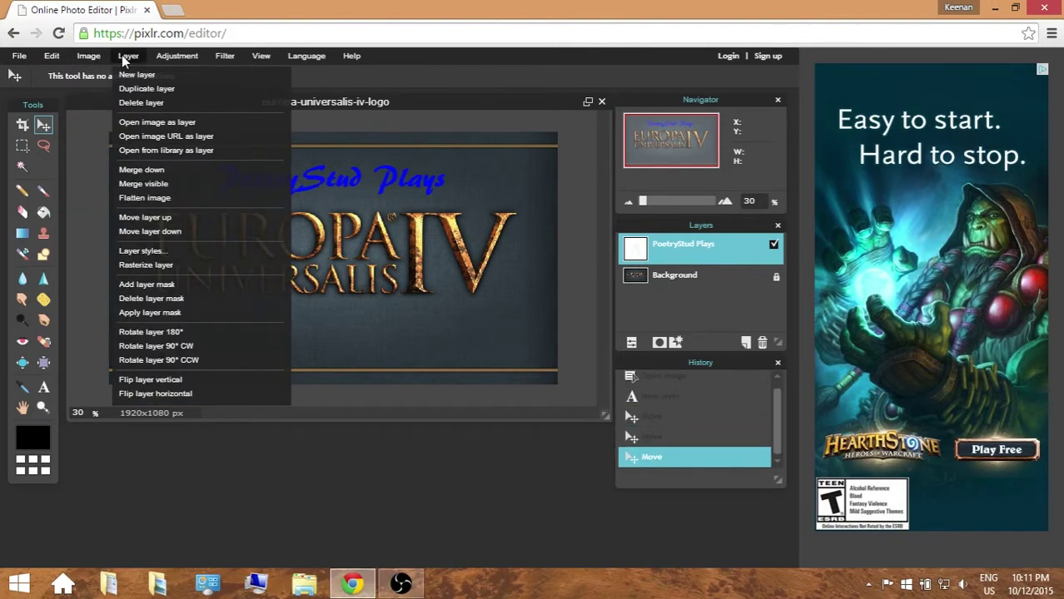
mouse_move(51, 56)
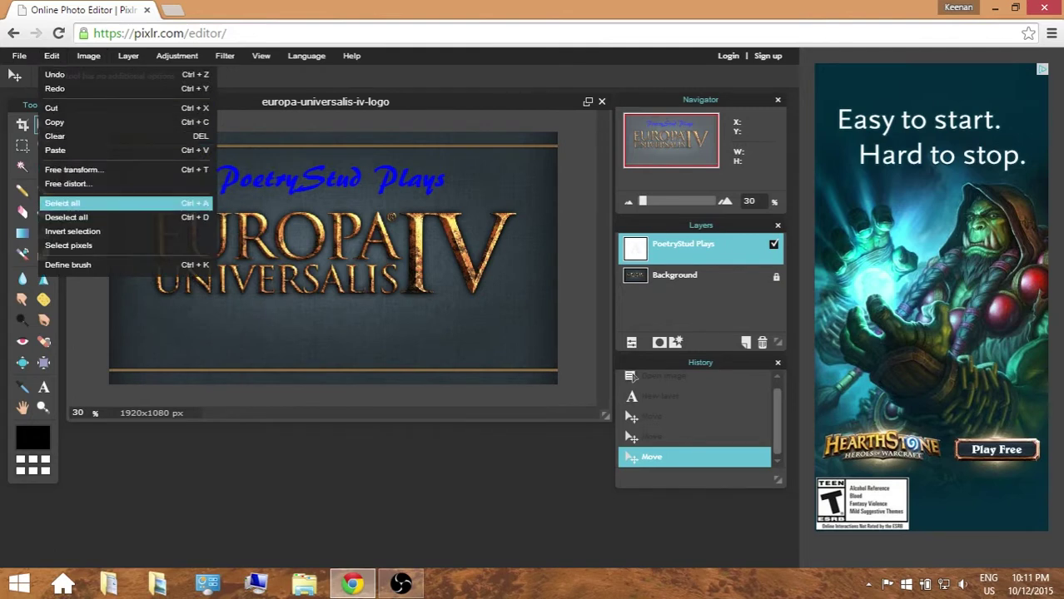
left_click(185, 216)
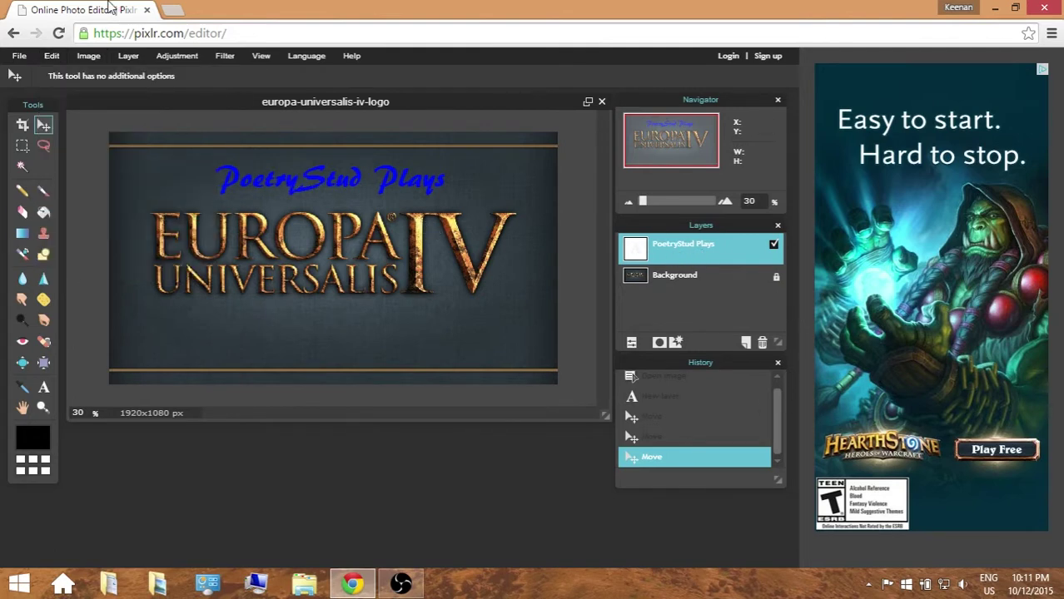
left_click(50, 57)
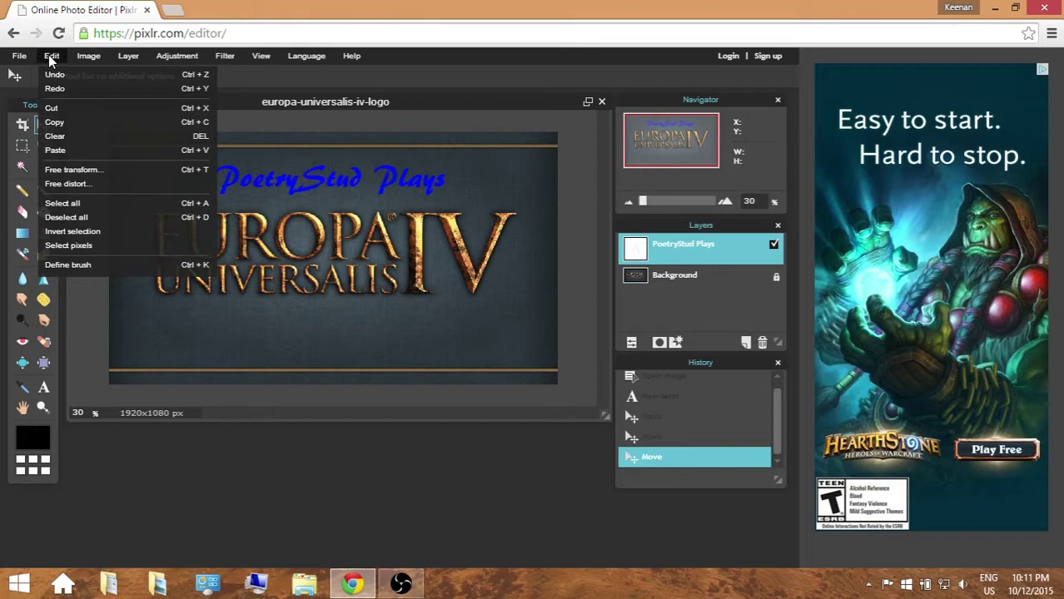
left_click(69, 171)
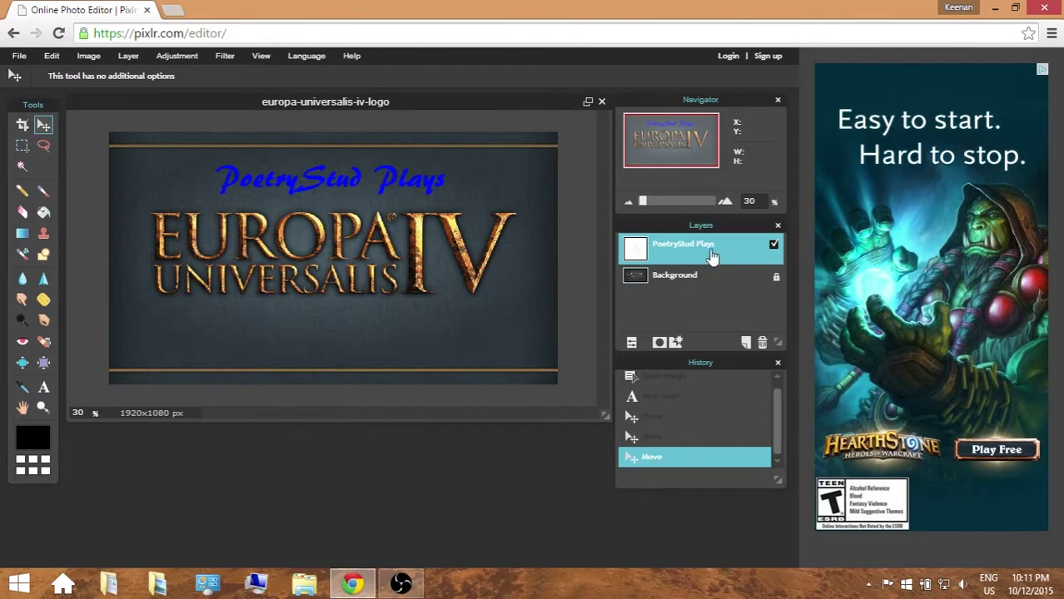
Search the title layer's options and the other menus for a rasterize command.
right_click(675, 260)
left_click(648, 323)
left_click(51, 56)
mouse_move(12, 58)
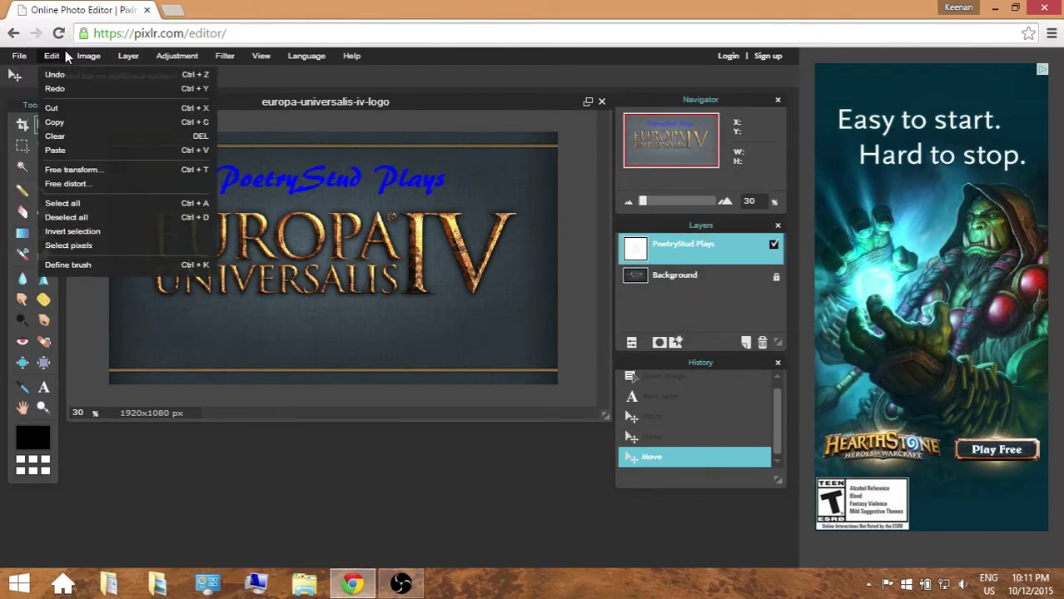
mouse_move(85, 45)
mouse_move(128, 60)
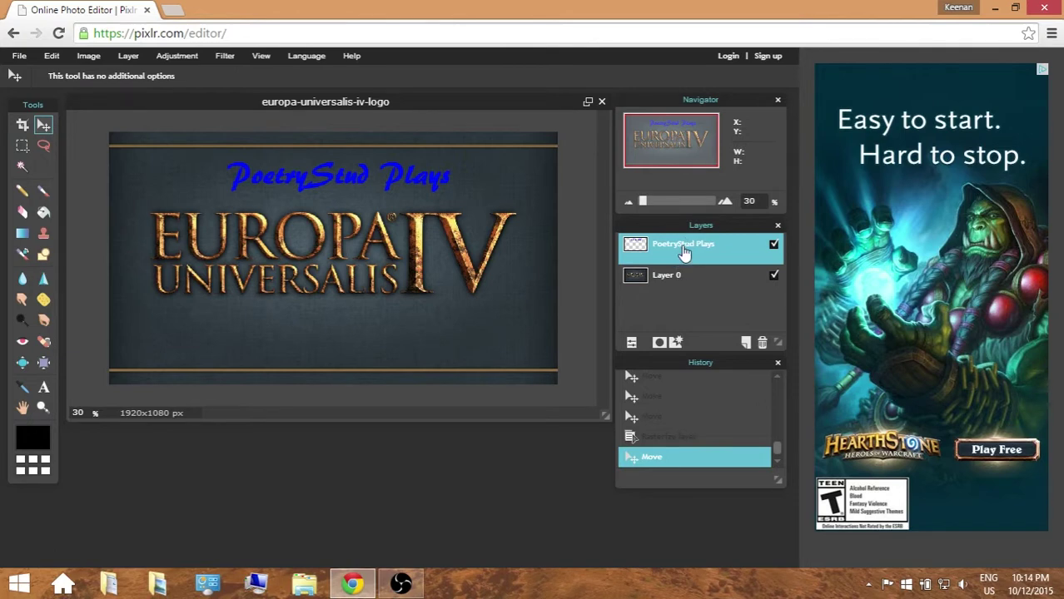
Check the title layer's options, then shift the title two pixels left.
right_click(675, 250)
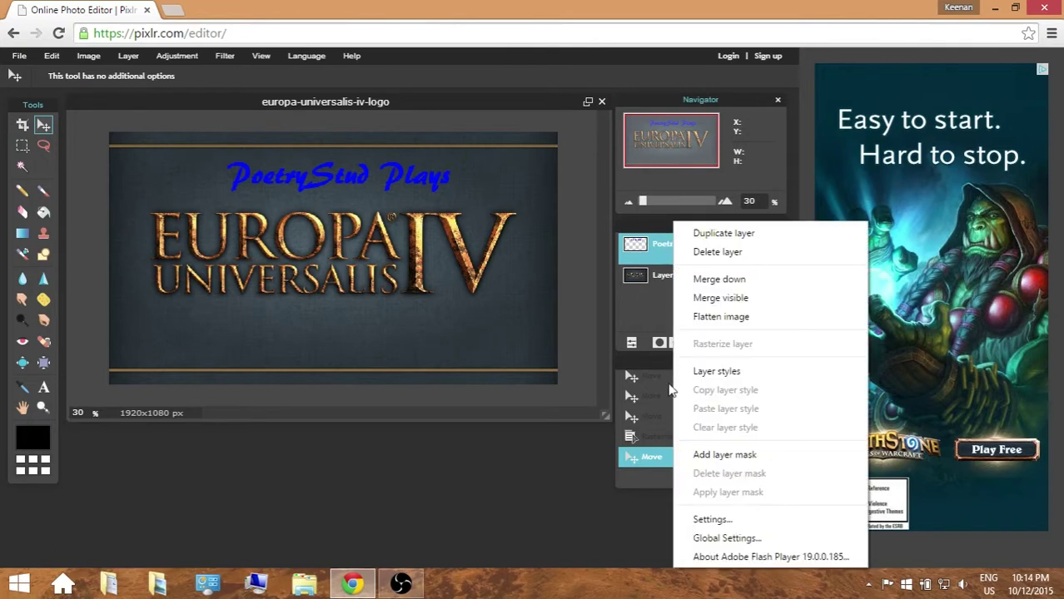
left_click(655, 283)
right_click(670, 251)
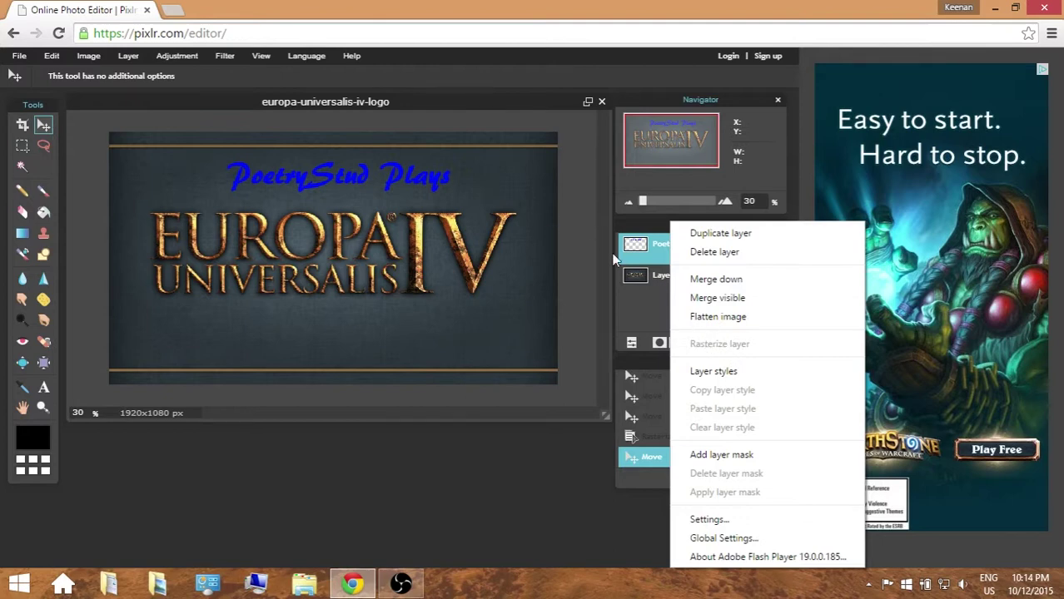
left_click(649, 314)
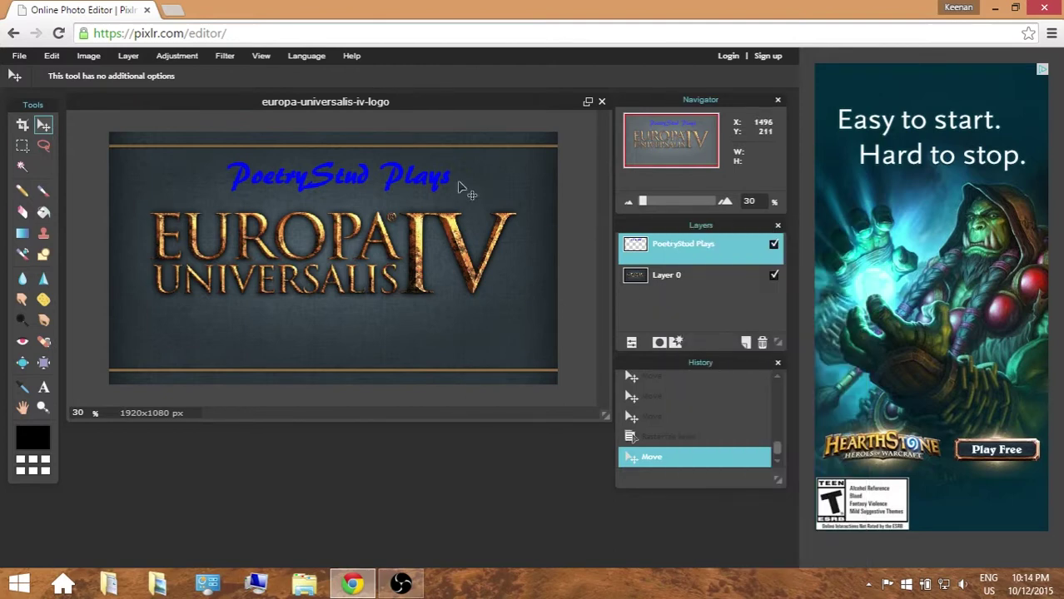
left_click_drag(355, 187, 353, 187)
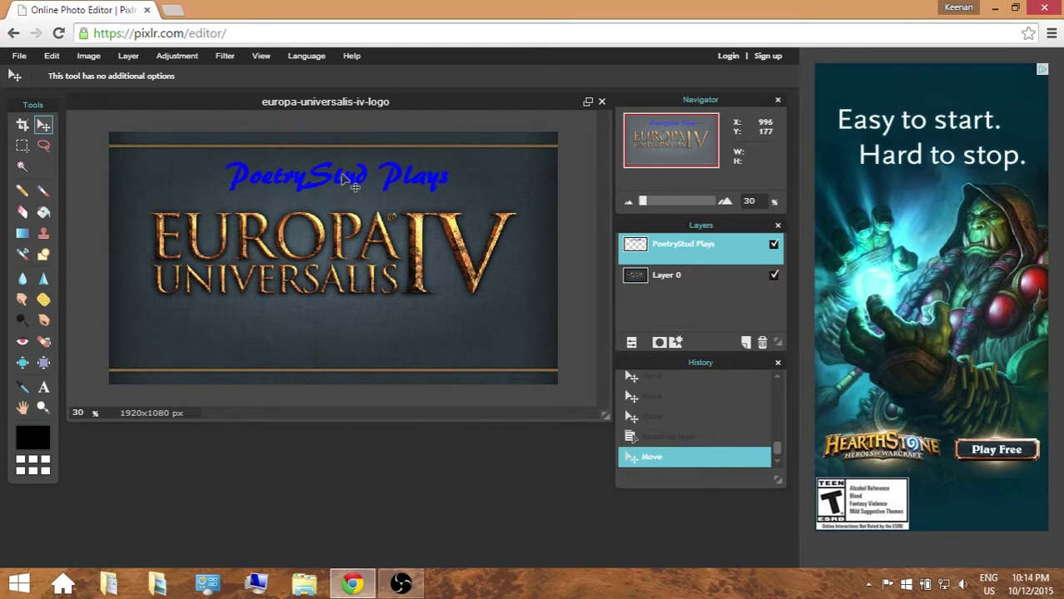
Free-transform the PoetryStud Plays title to scale it much wider, and apply the transform.
left_click(59, 55)
left_click(66, 169)
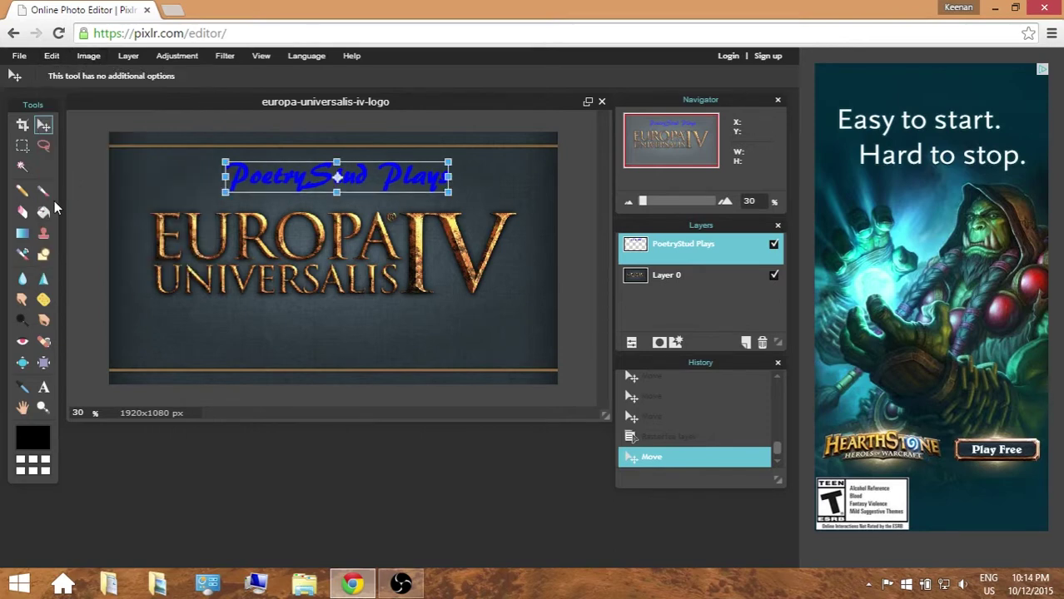
left_click_drag(450, 156, 518, 154)
left_click_drag(456, 182, 454, 181)
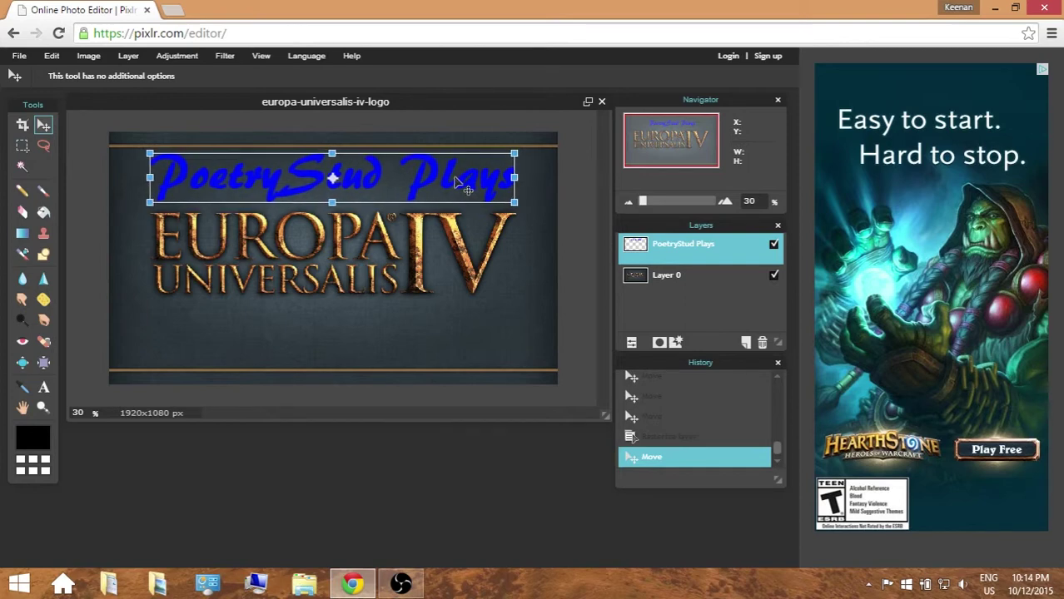
left_click(584, 186)
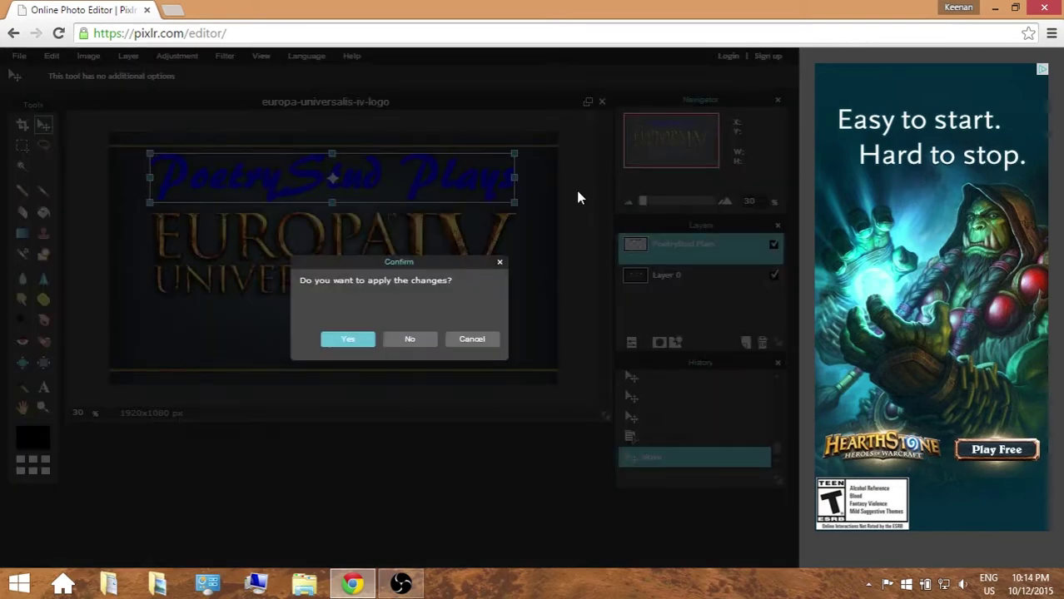
left_click(348, 339)
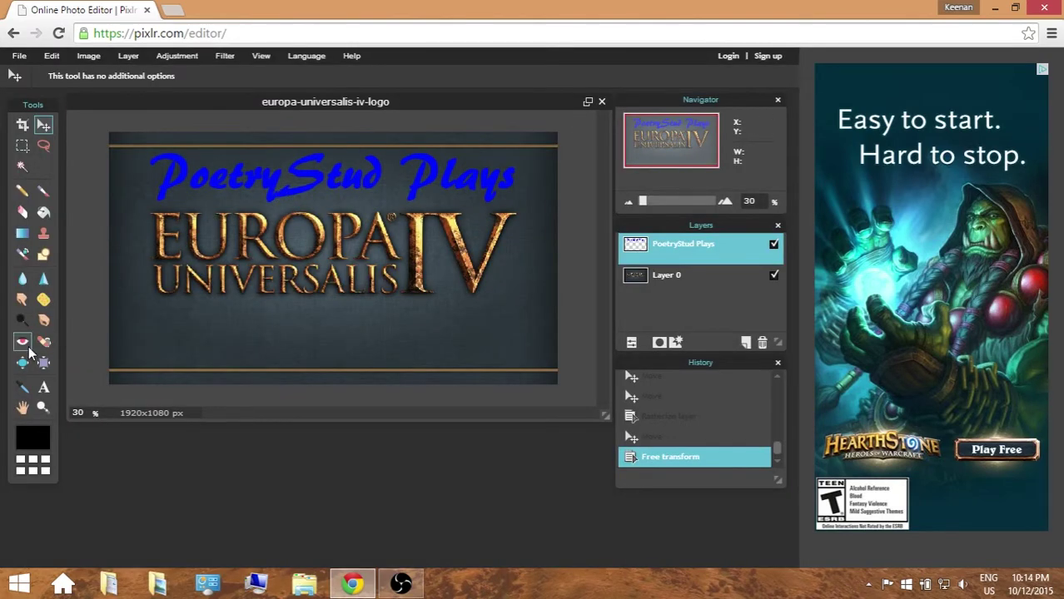
left_click(43, 387)
Cancel the stray empty Layer 2 text box and shift the title slightly right.
left_click(254, 166)
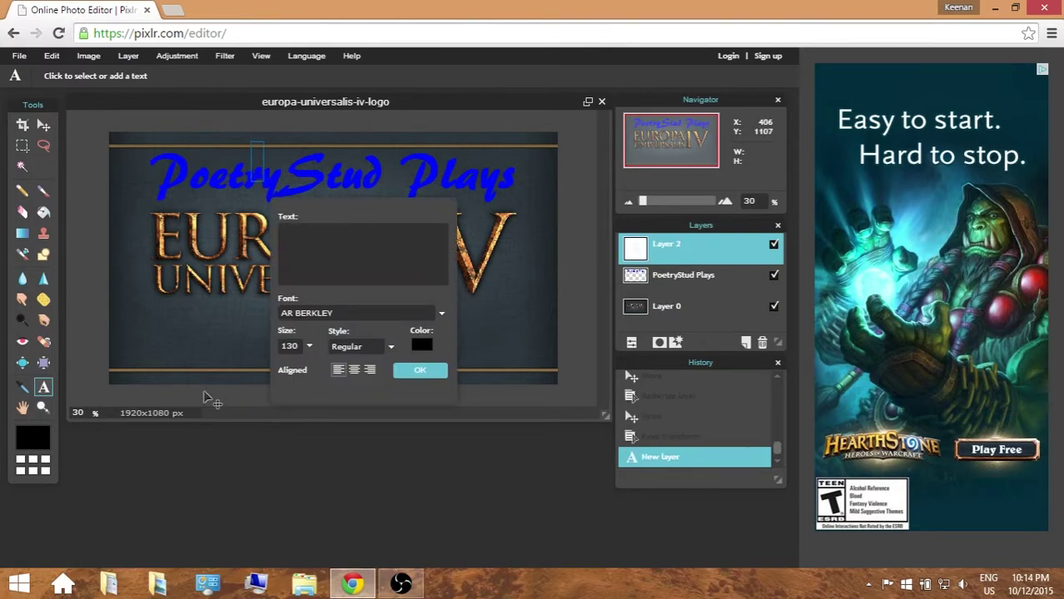
left_click(43, 124)
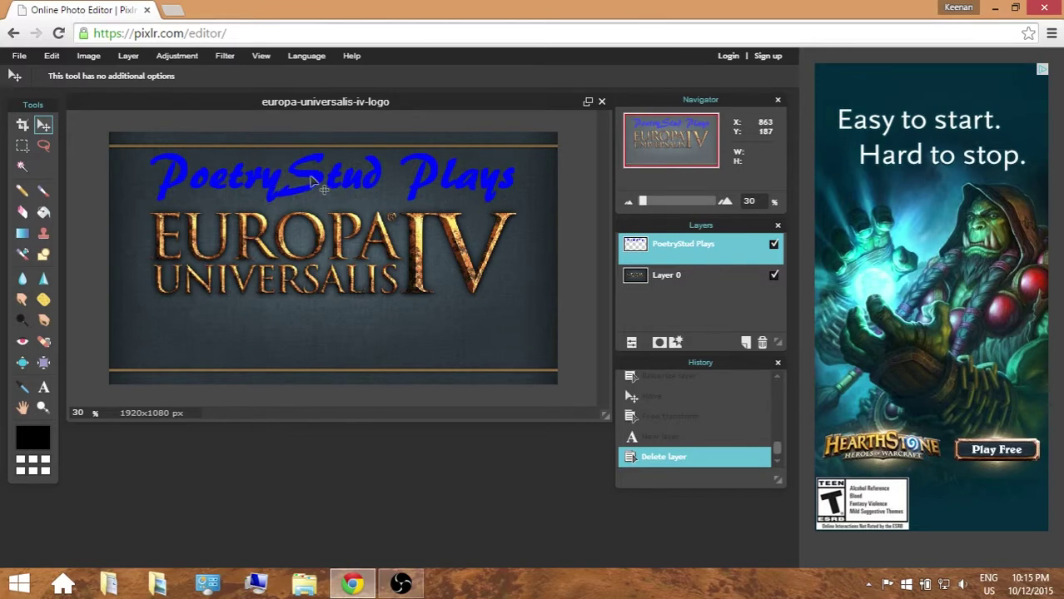
right_click(666, 255)
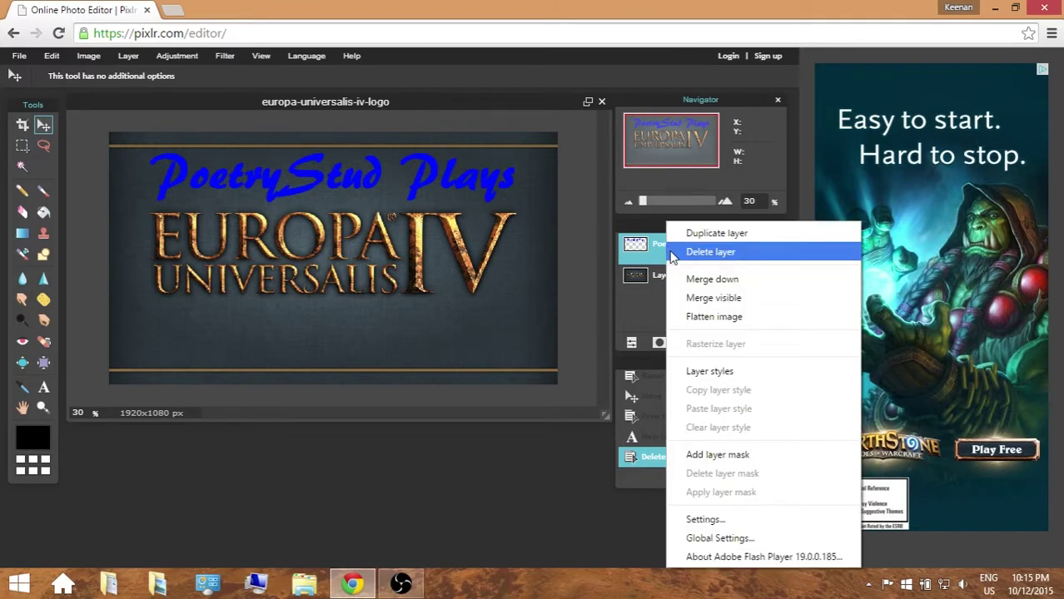
left_click(637, 306)
left_click_drag(341, 172, 349, 177)
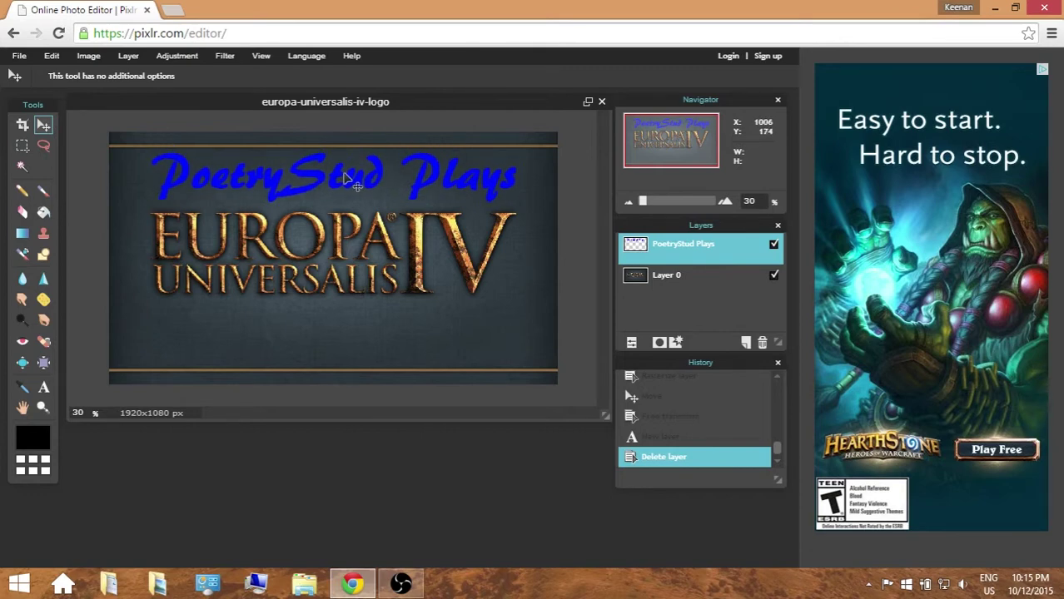
Turn on an outer glow for the title through its layer styles.
right_click(680, 249)
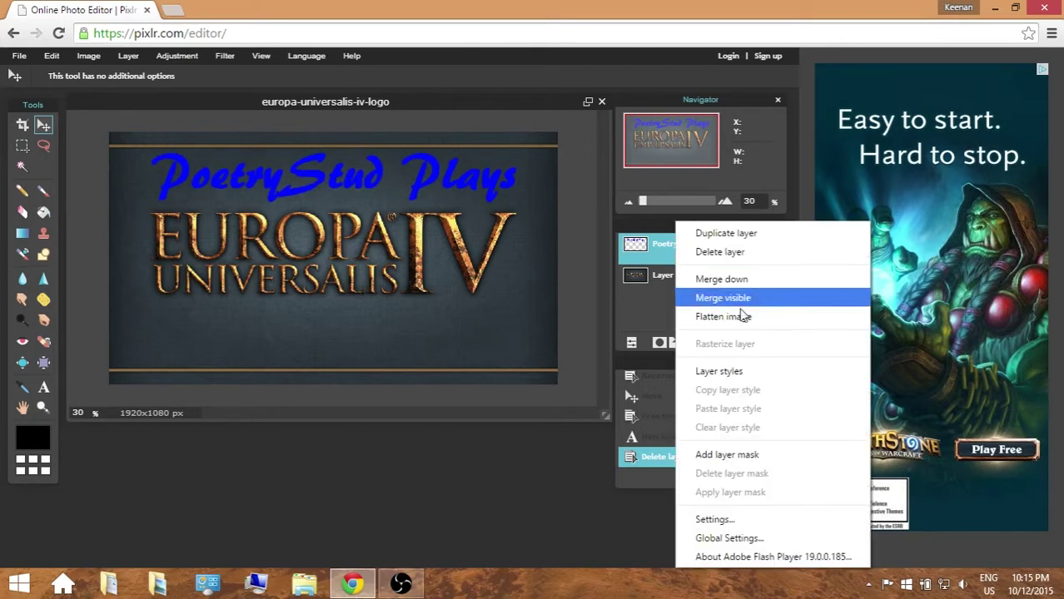
left_click(736, 372)
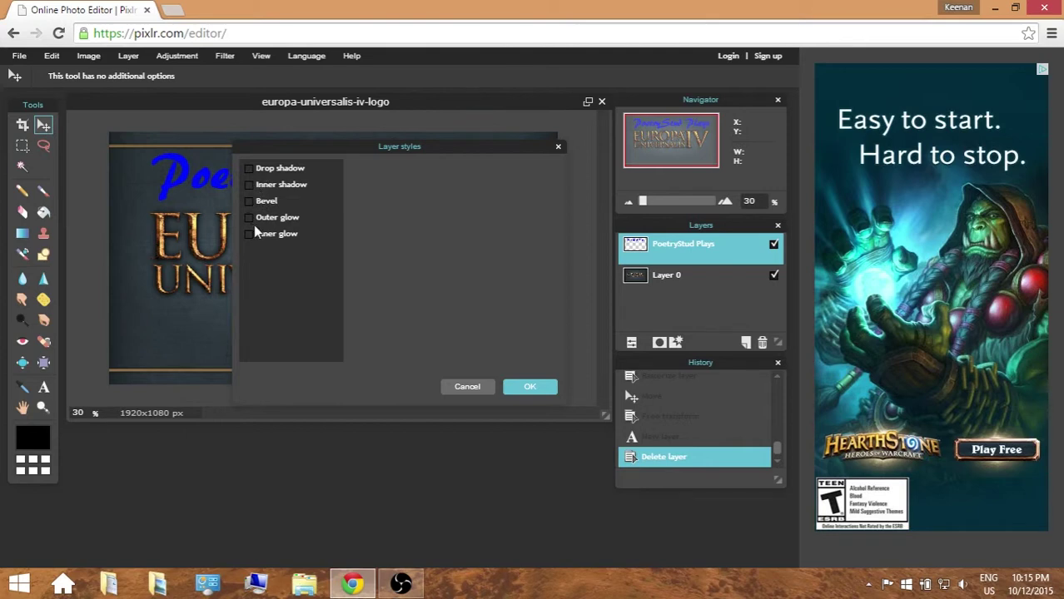
left_click(254, 218)
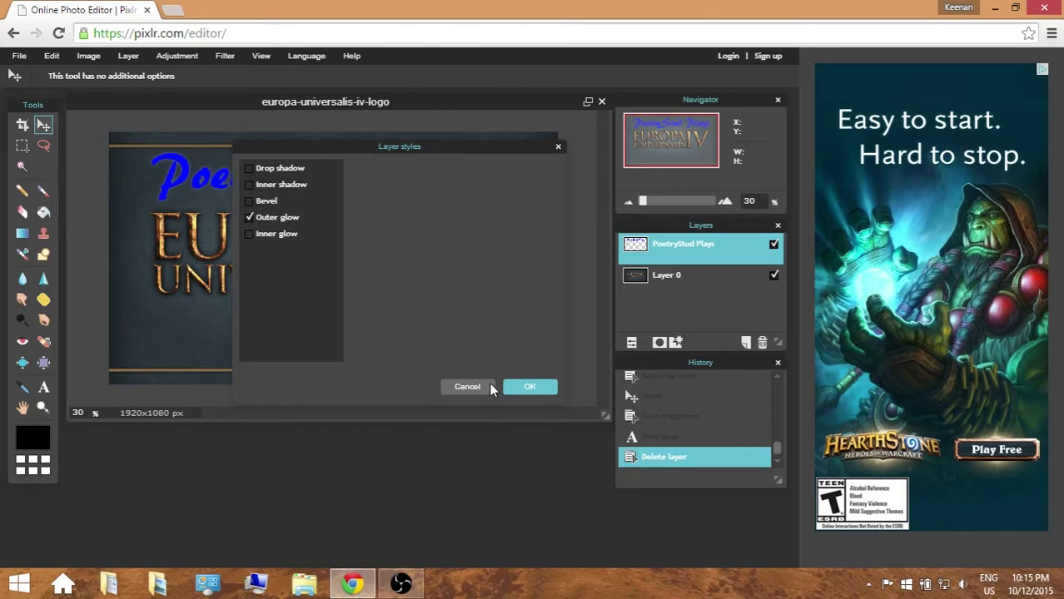
left_click(529, 387)
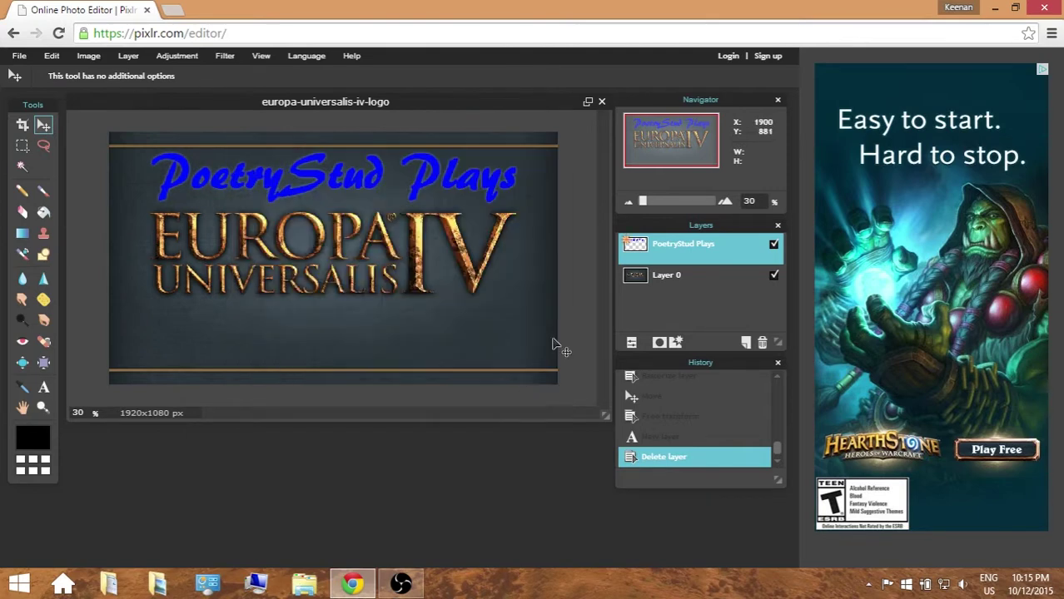
Set the title's outer glow to white (#ffffff) at size 5.
double_click(633, 247)
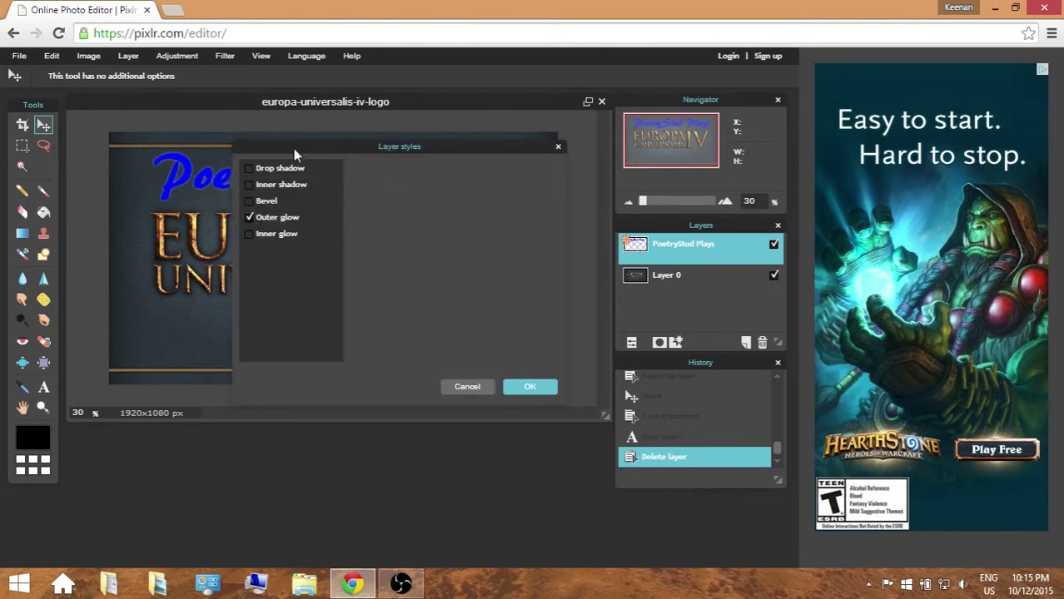
left_click(275, 217)
left_click_drag(402, 148, 376, 237)
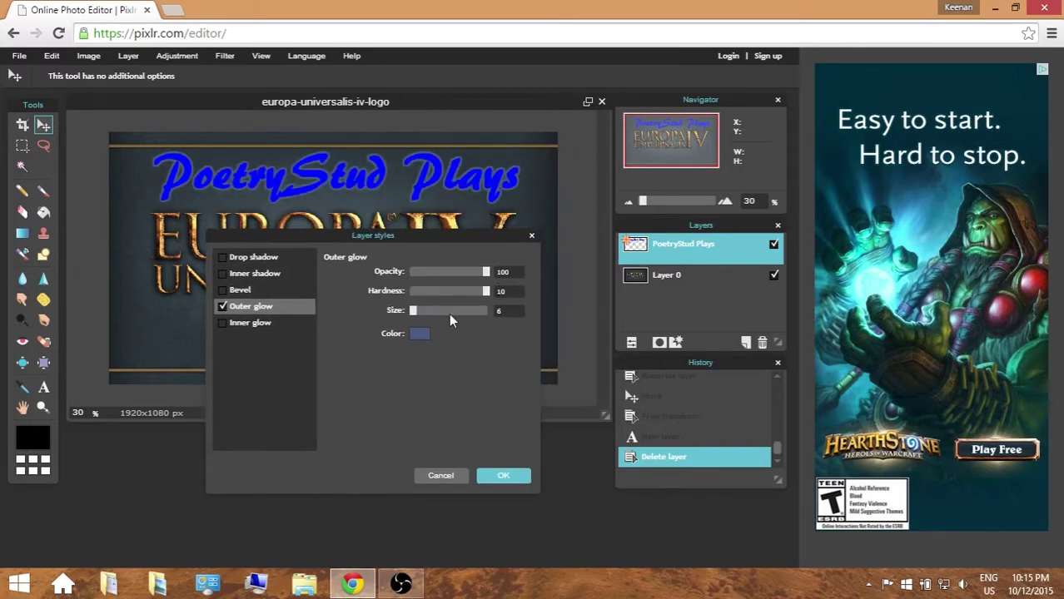
mouse_move(414, 313)
left_mouse_down()
mouse_move(454, 313)
mouse_move(422, 321)
left_mouse_up()
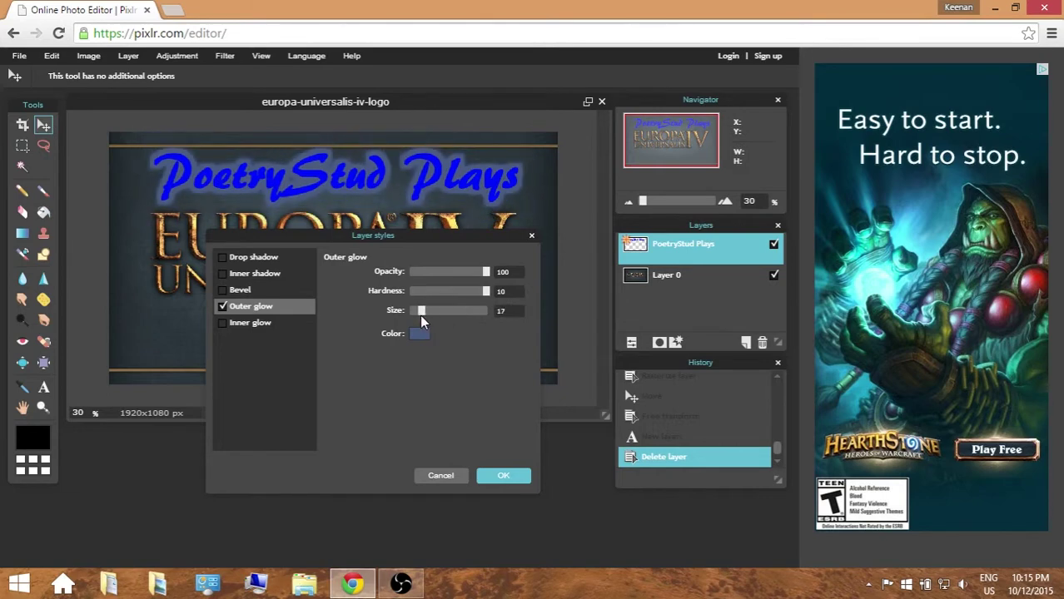
left_click(420, 333)
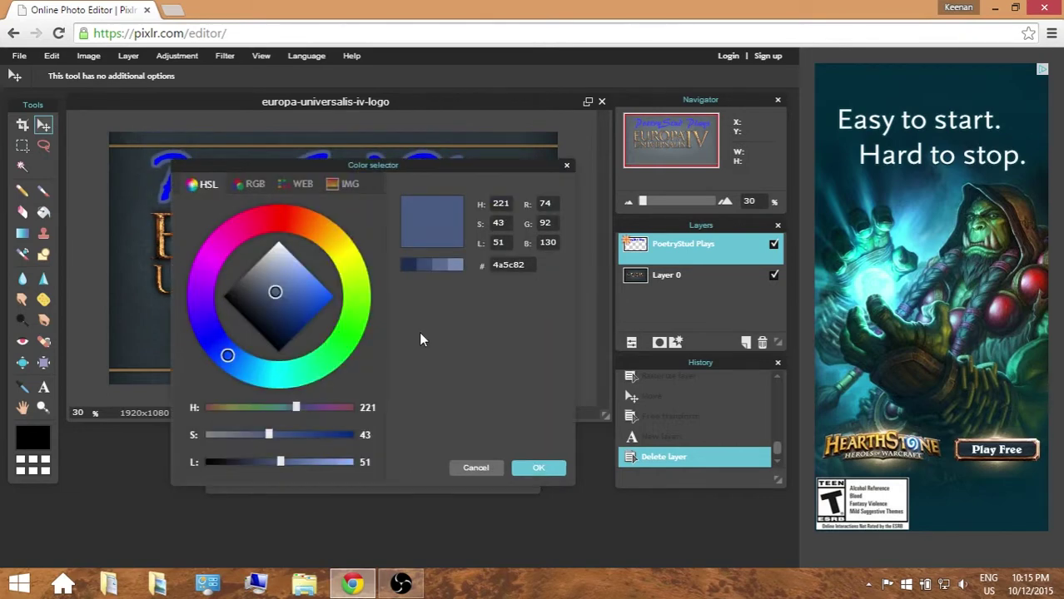
left_click_drag(279, 309, 286, 231)
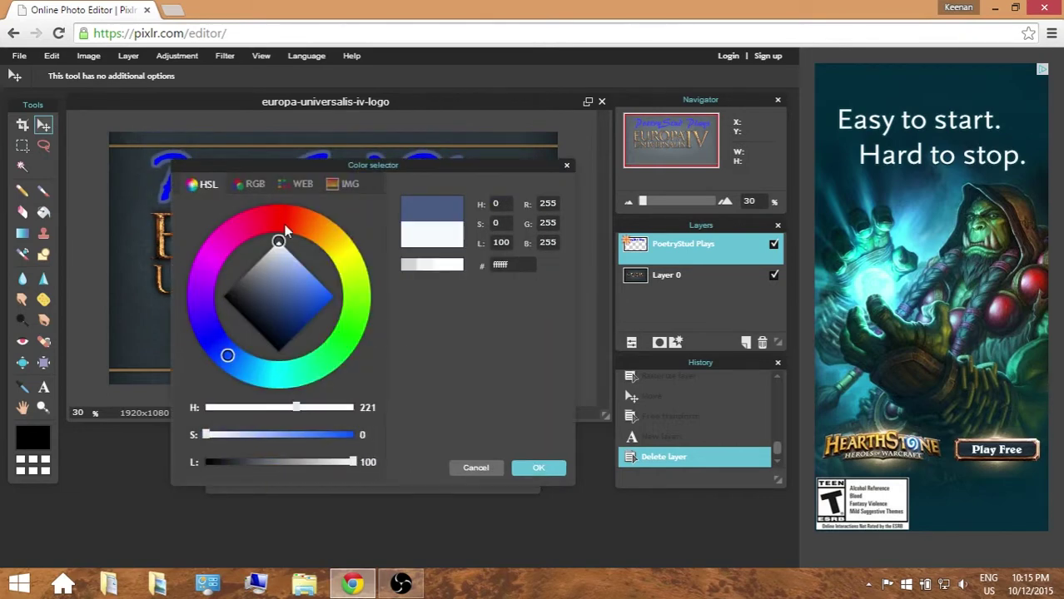
left_click(532, 468)
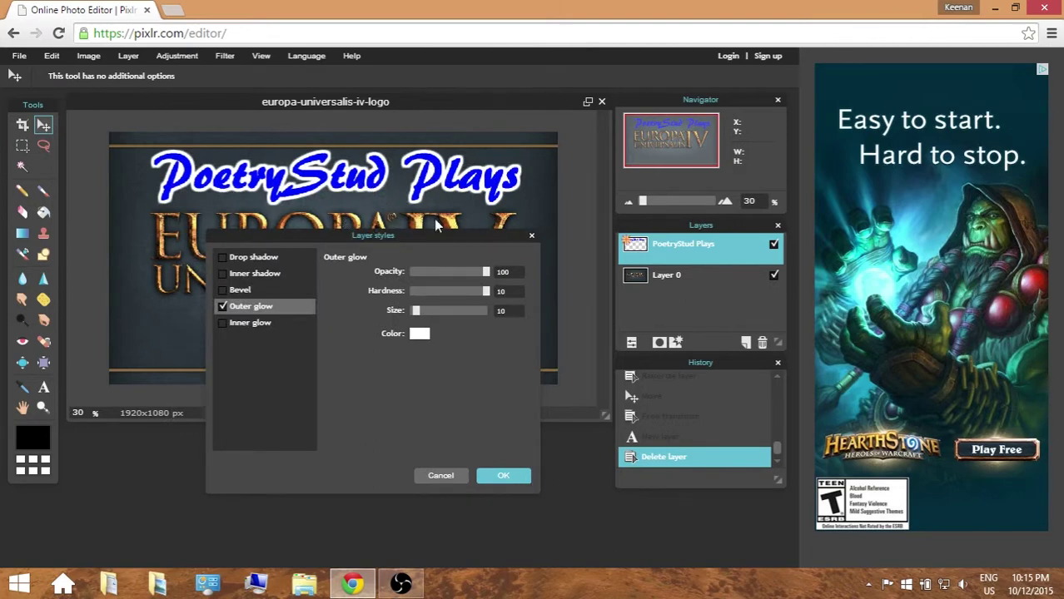
left_click_drag(420, 311, 413, 313)
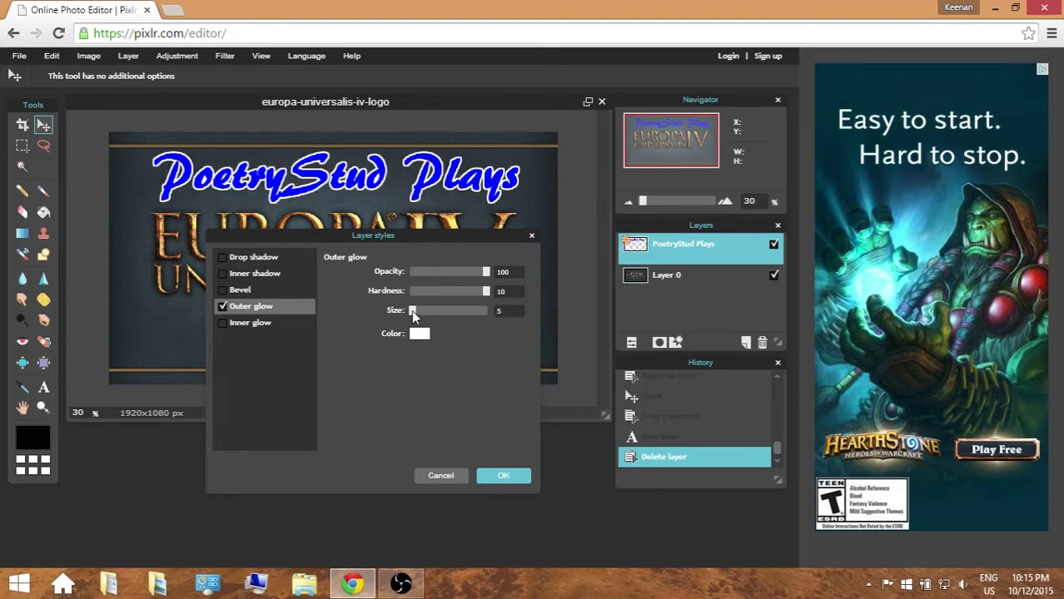
left_click(487, 480)
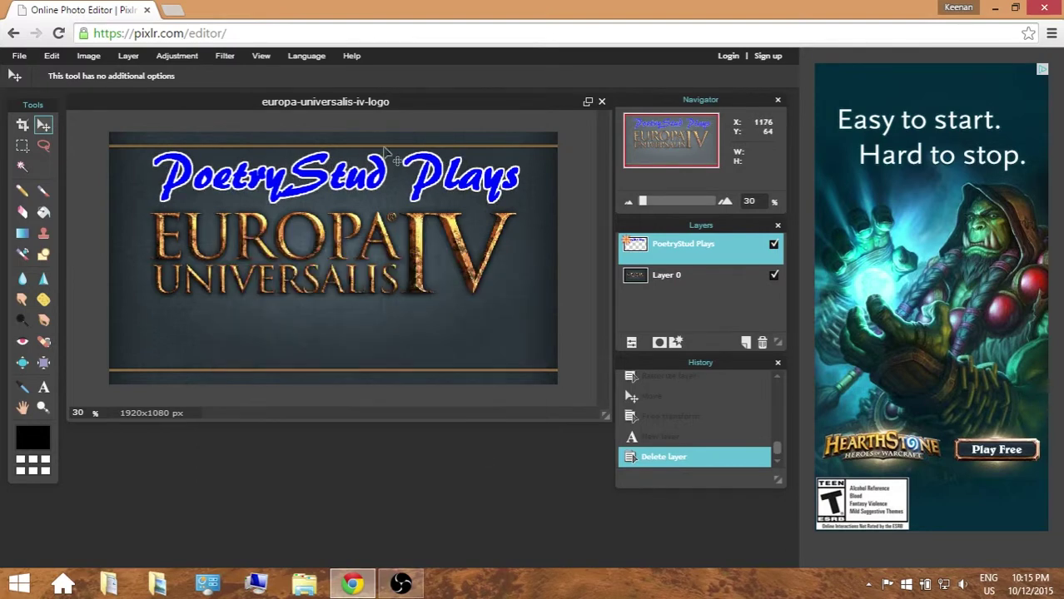
Nudge the blue PoetryStud Plays title a couple of pixels up and to the left.
left_click_drag(441, 183, 441, 181)
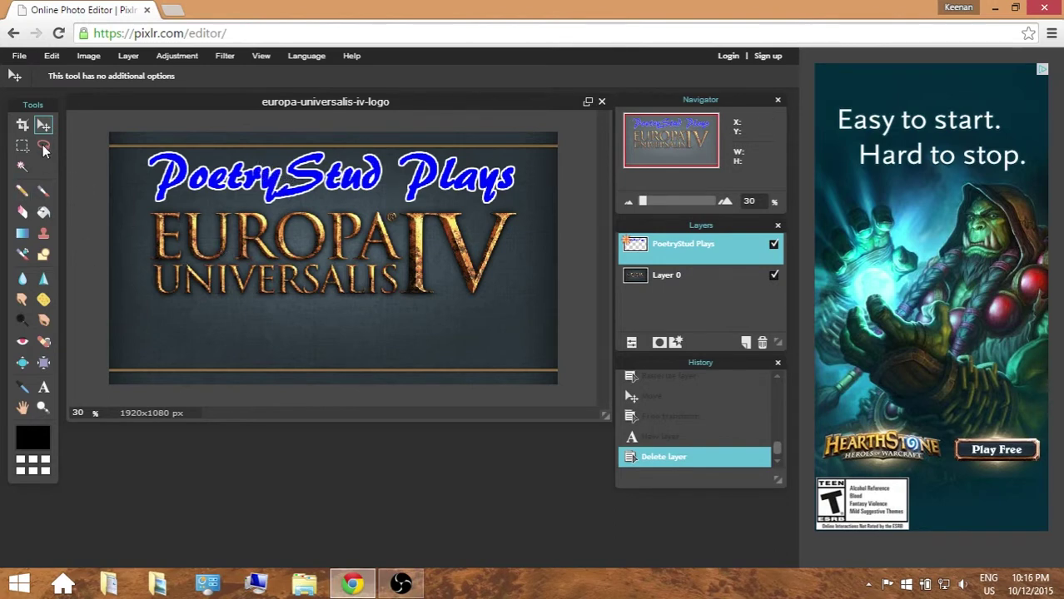
Add 'Dutch Conquest' text below the Europa Universalis IV logo in red #ff0000.
left_click(43, 387)
left_click(233, 337)
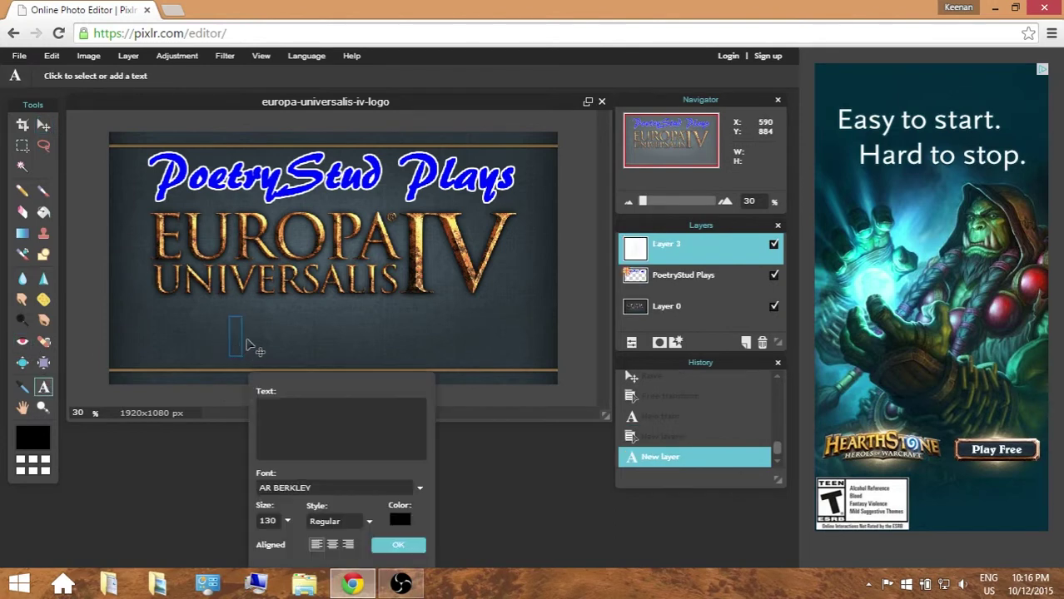
type("Dutch Conquest")
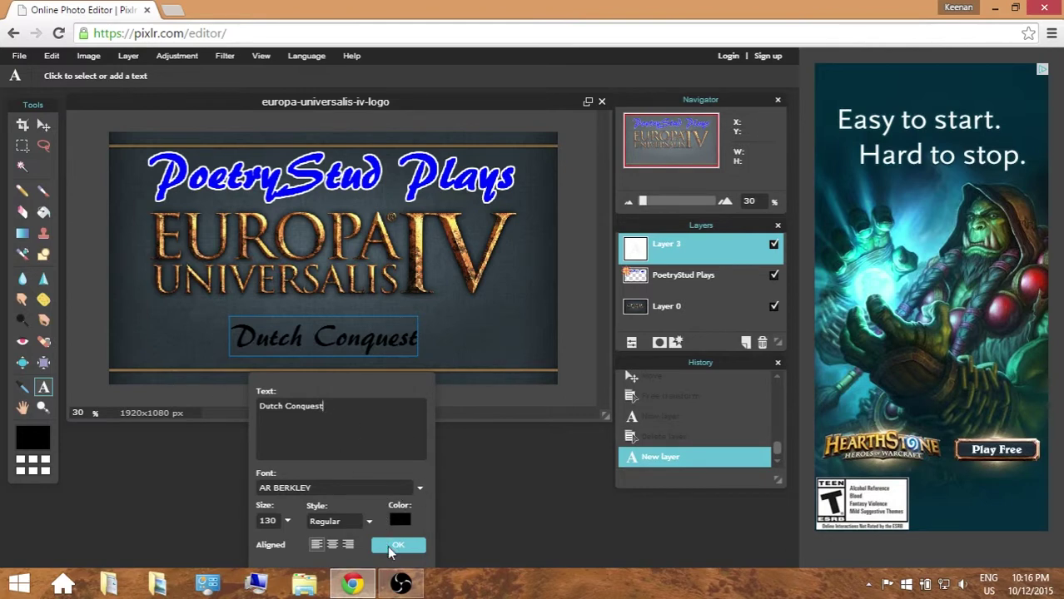
left_click(399, 521)
left_click(280, 241)
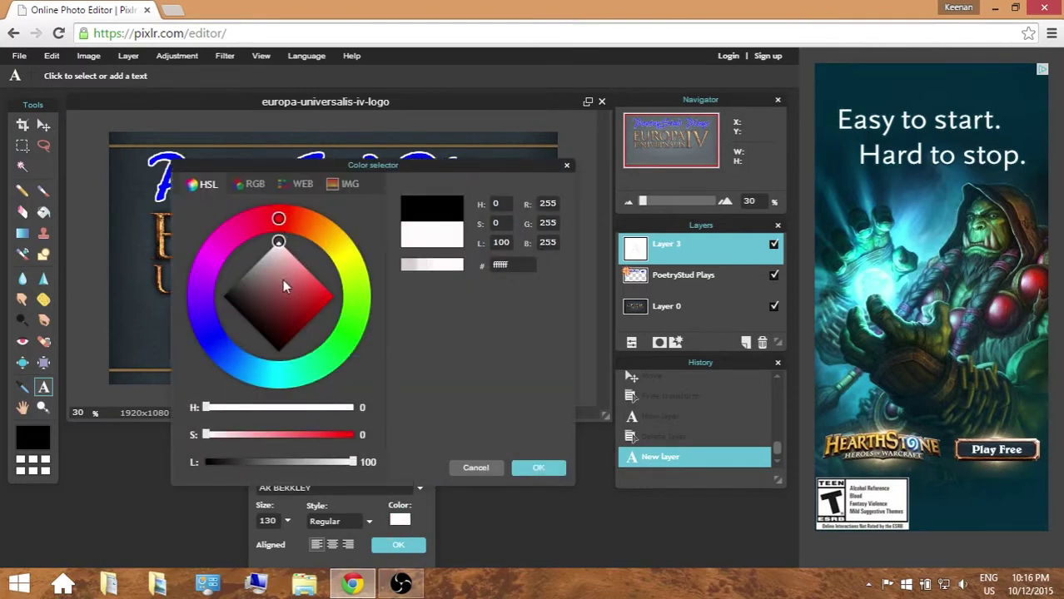
left_click(349, 434)
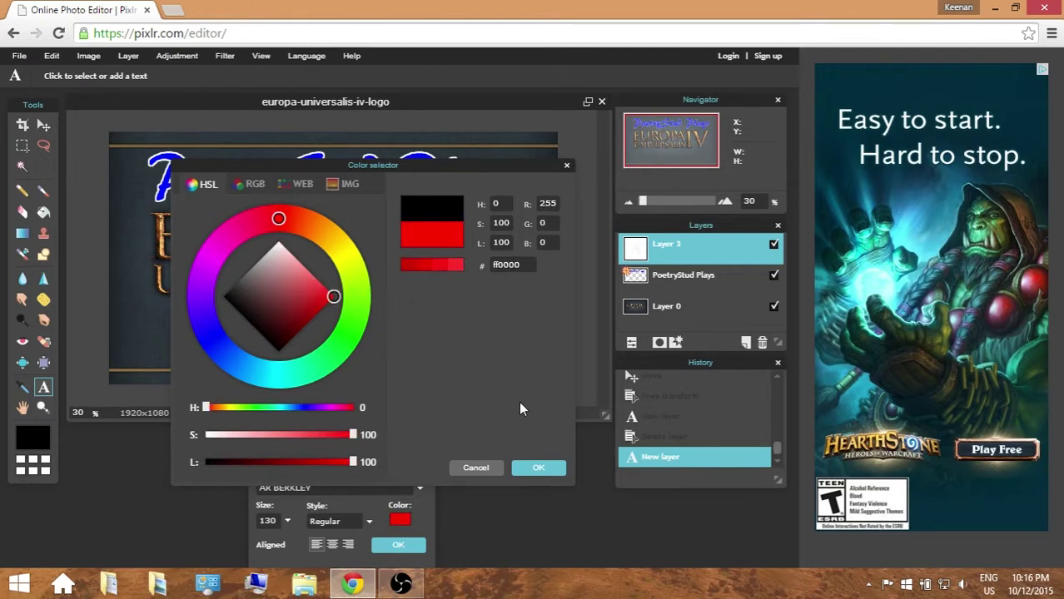
left_click(537, 470)
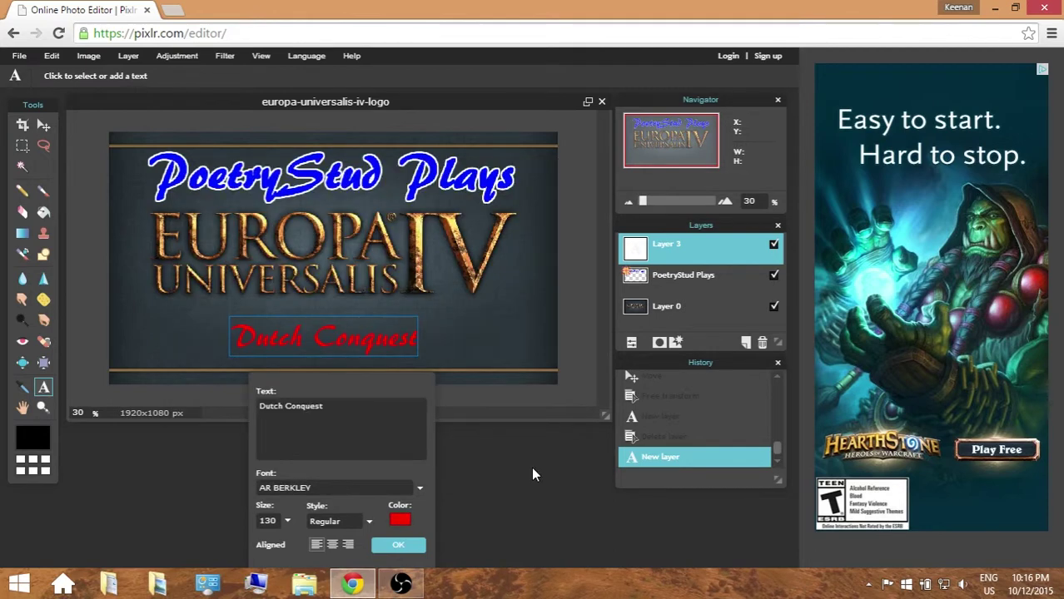
left_click(407, 549)
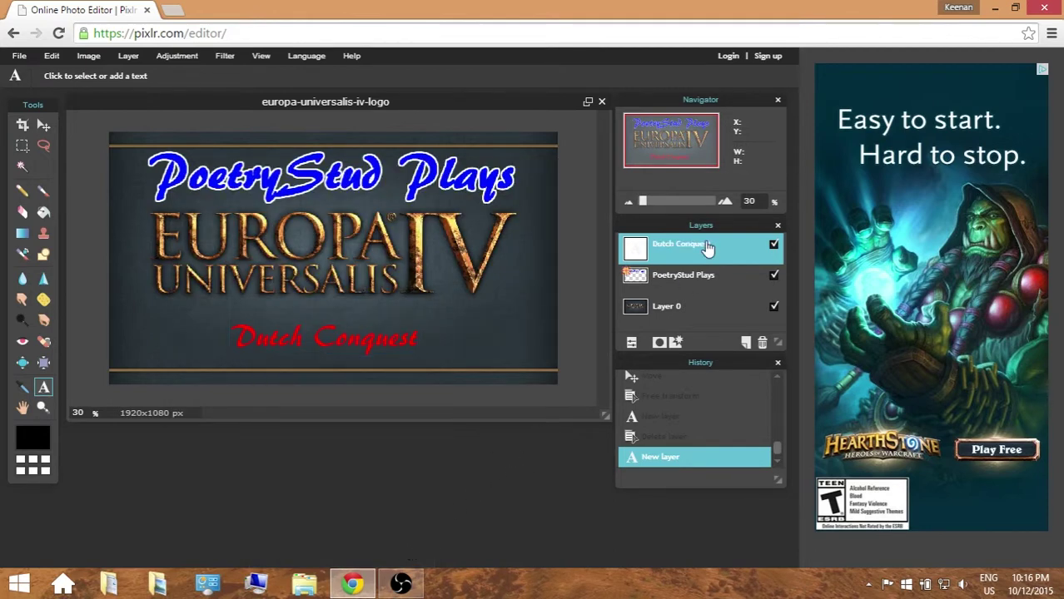
Rasterize the Dutch Conquest layer and free-transform it larger, shifted slightly up-right.
right_click(696, 250)
left_click(755, 342)
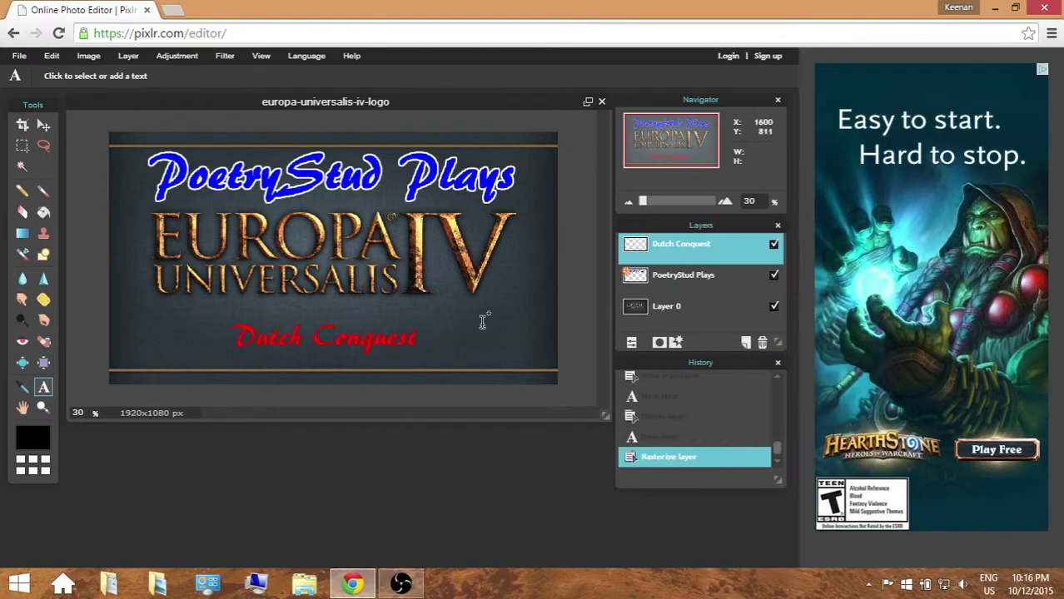
left_click(52, 56)
left_click(69, 172)
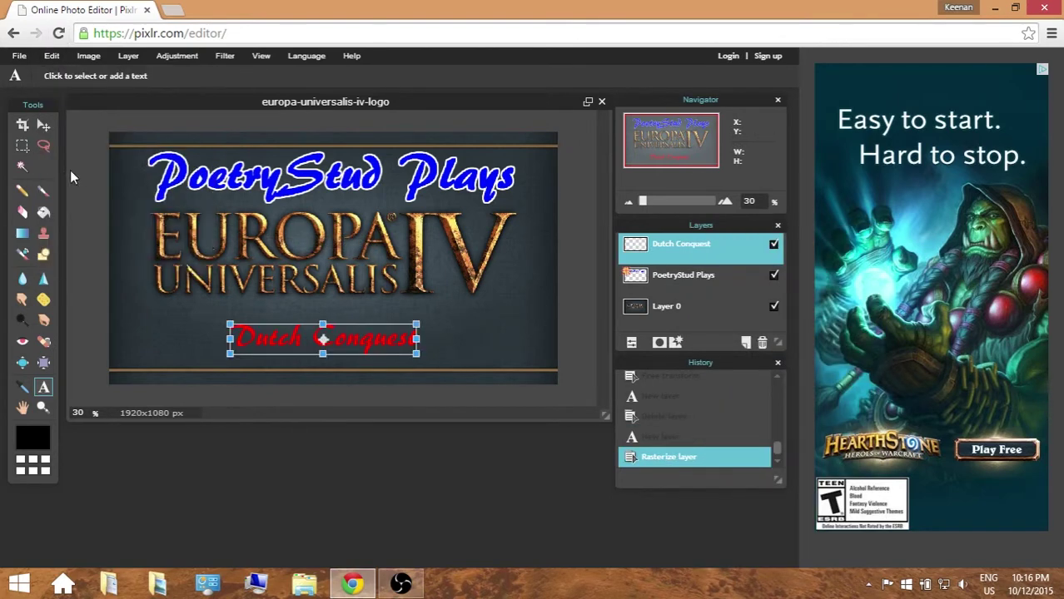
left_click_drag(418, 322, 517, 307)
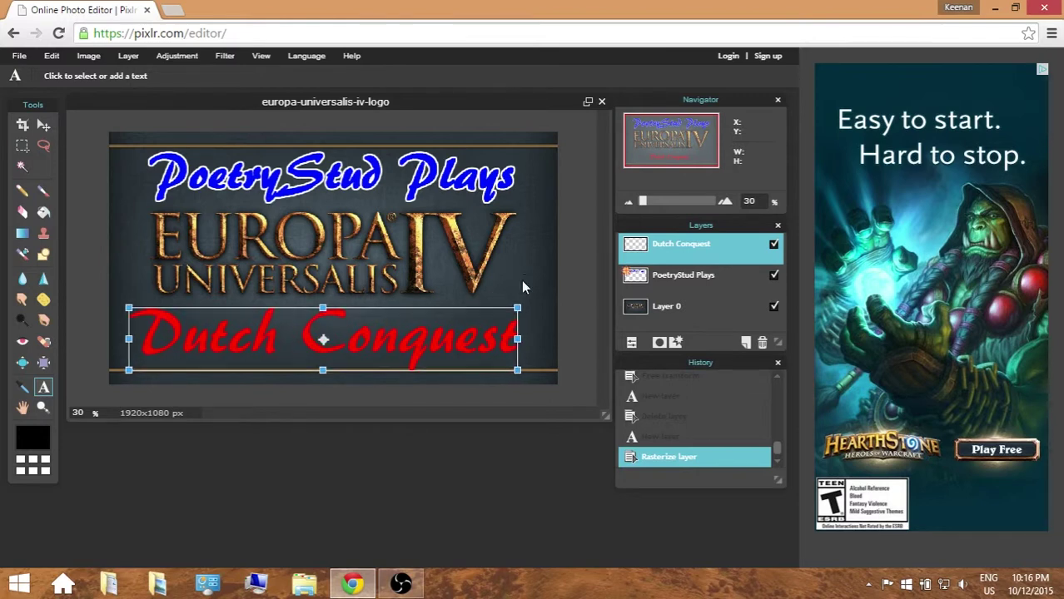
left_click_drag(440, 334, 444, 331)
left_click(347, 488)
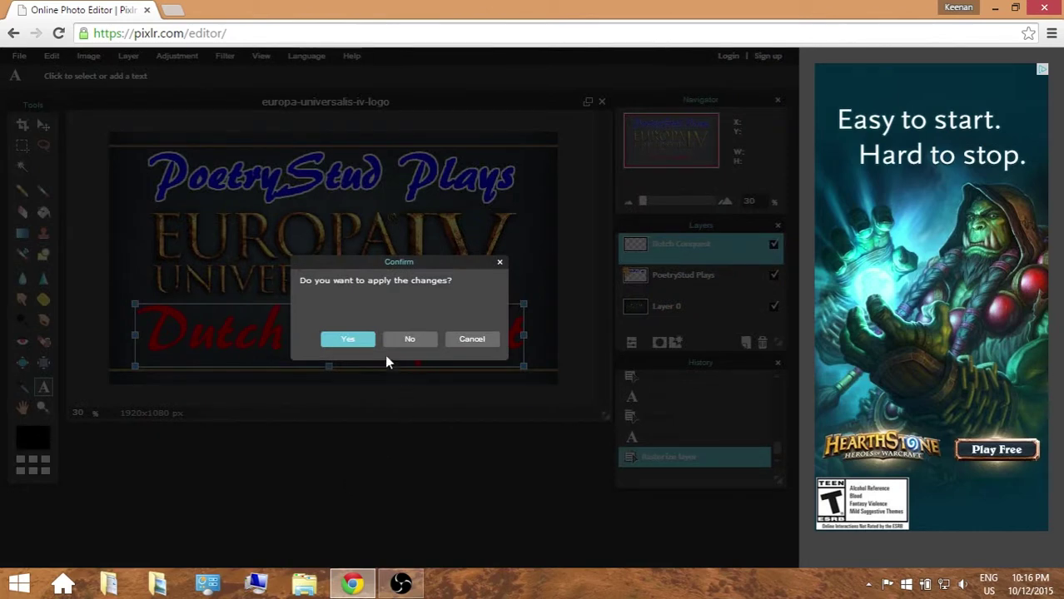
left_click(357, 337)
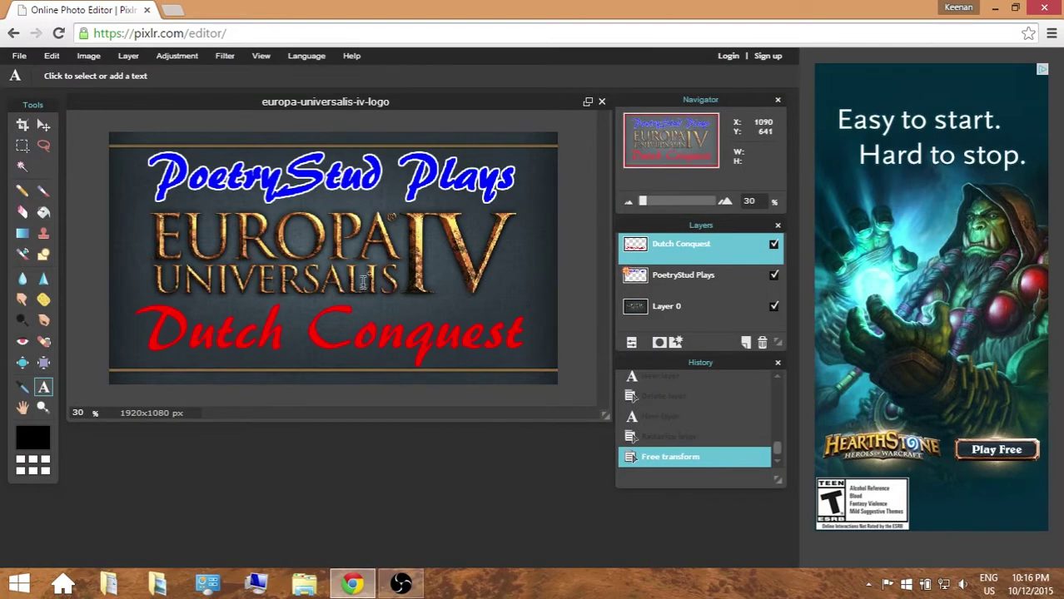
Free-transform Dutch Conquest again, narrowing it to fit inside the image width.
left_click(96, 55)
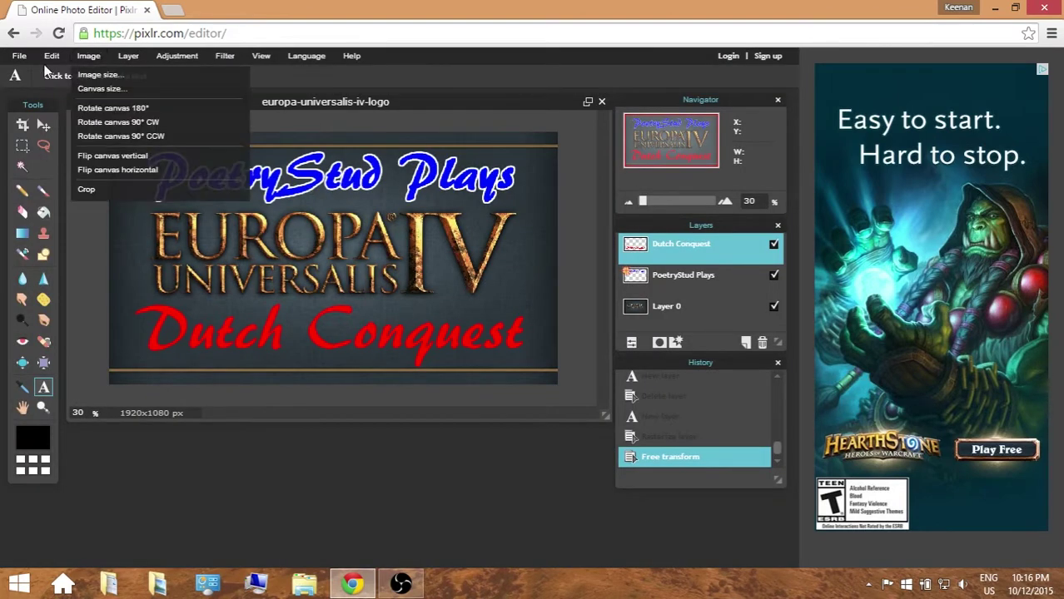
left_click(51, 56)
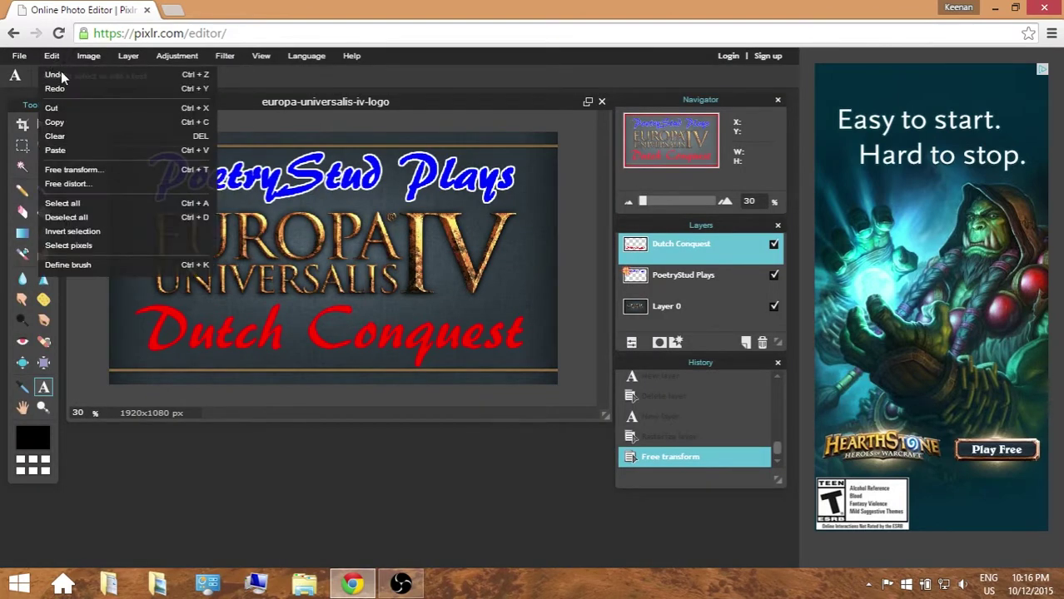
left_click(65, 172)
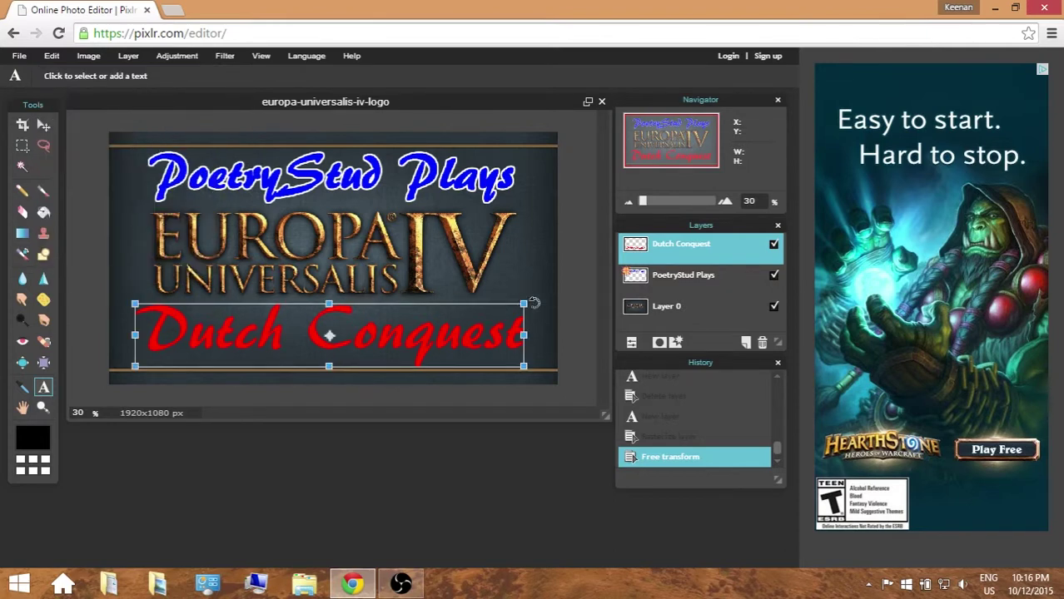
mouse_move(525, 301)
left_mouse_down()
mouse_move(506, 309)
mouse_move(527, 302)
left_mouse_up()
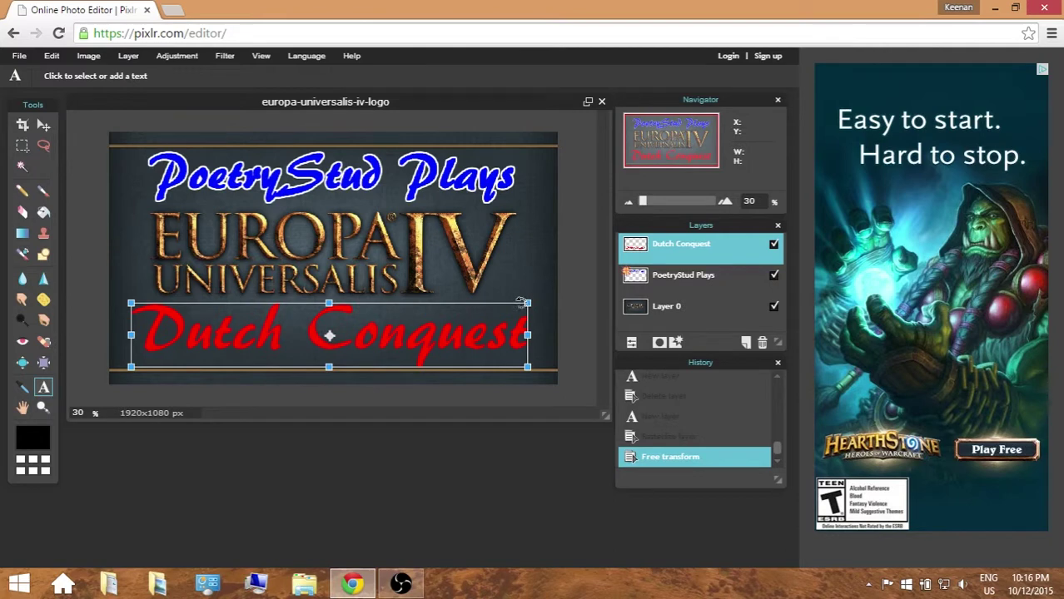
left_click_drag(462, 335, 453, 333)
left_click_drag(518, 296, 446, 310)
left_click(371, 471)
left_click(354, 337)
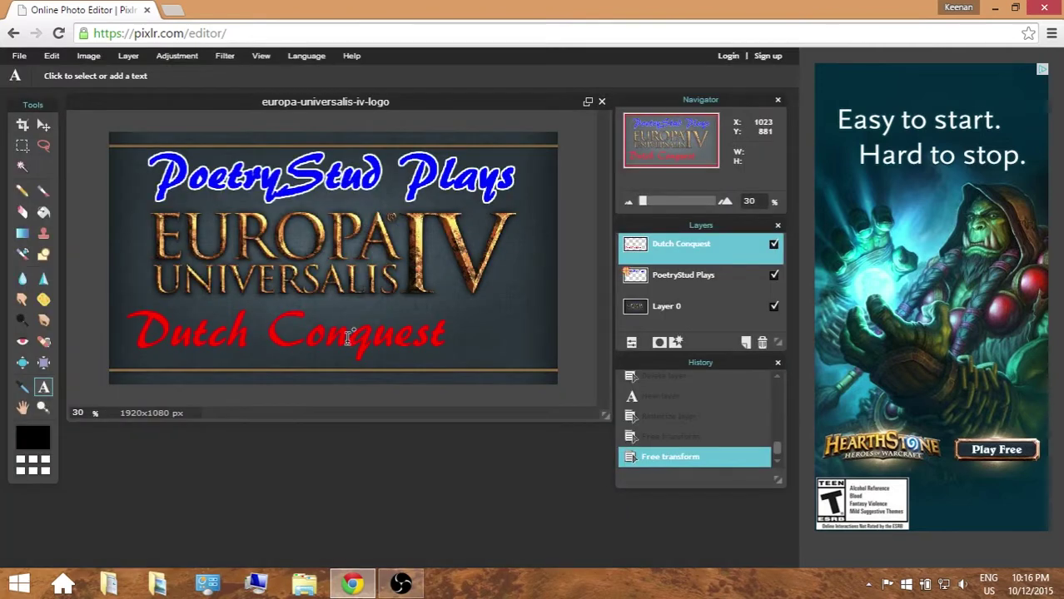
Give the Dutch Conquest layer a white outer glow with hardness raised to 10, size 6.
right_click(660, 254)
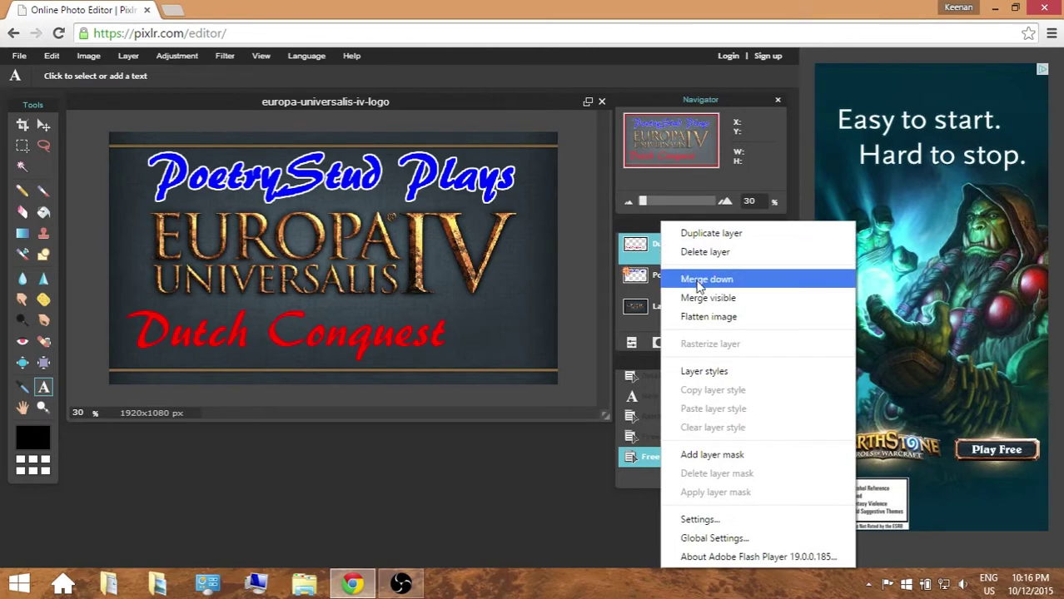
left_click(727, 375)
left_click(221, 271)
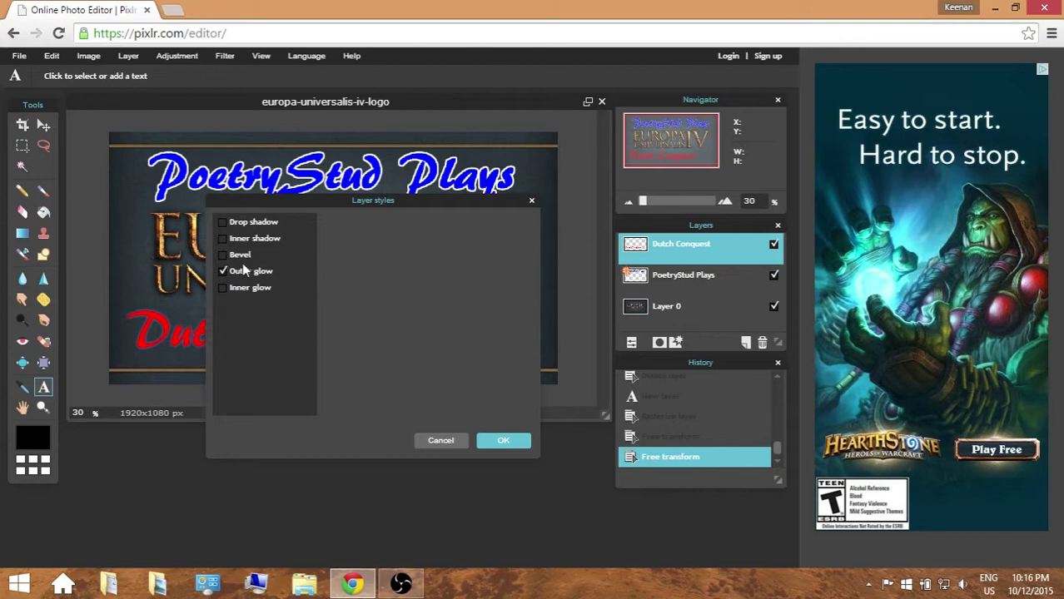
left_click(265, 275)
left_click_drag(426, 217, 672, 240)
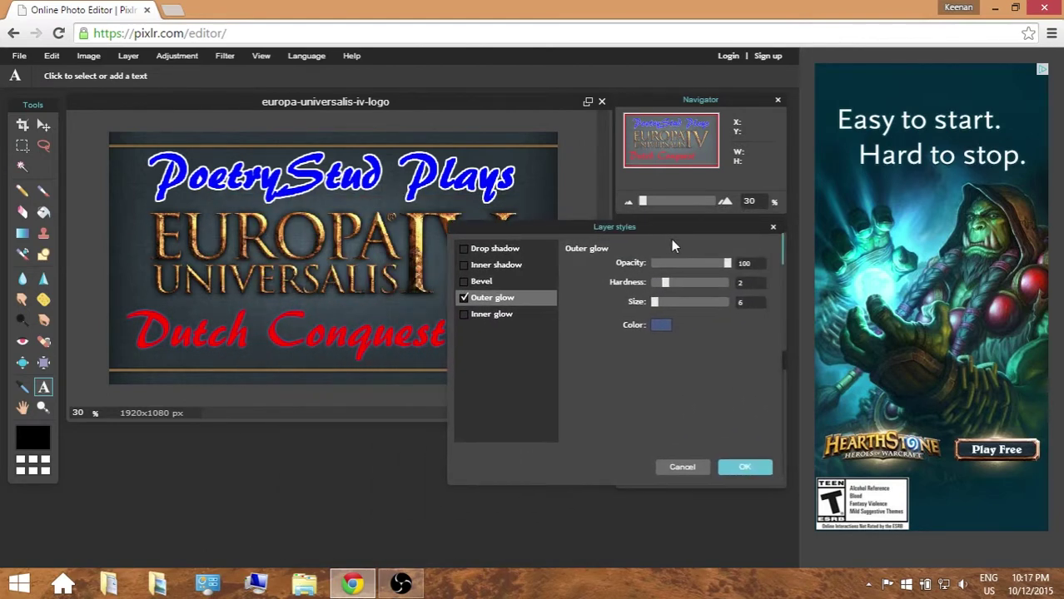
left_click(660, 324)
left_click_drag(516, 283, 519, 233)
left_click(766, 459)
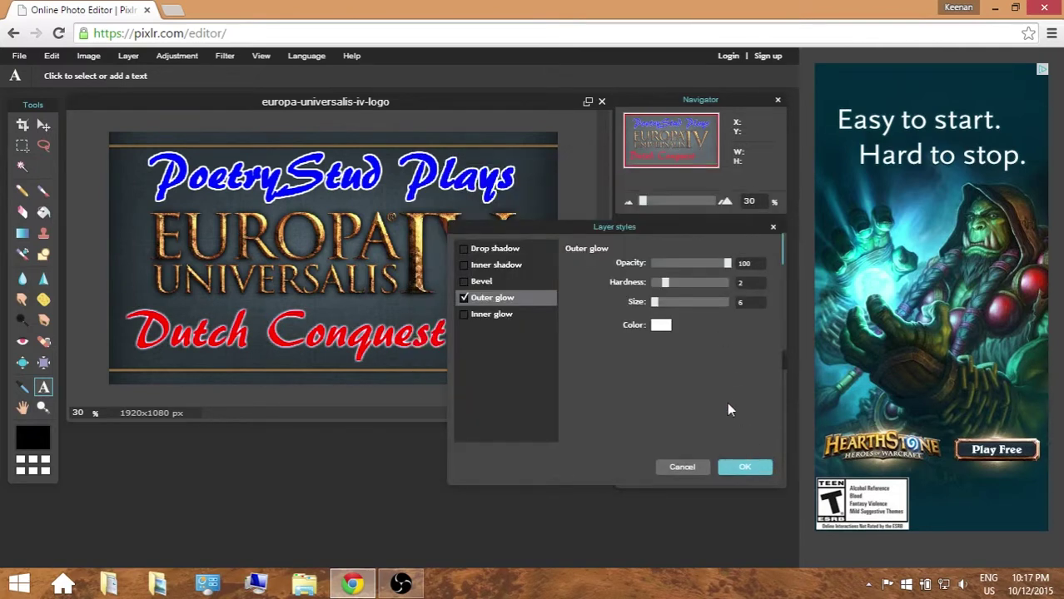
left_click_drag(669, 286, 756, 284)
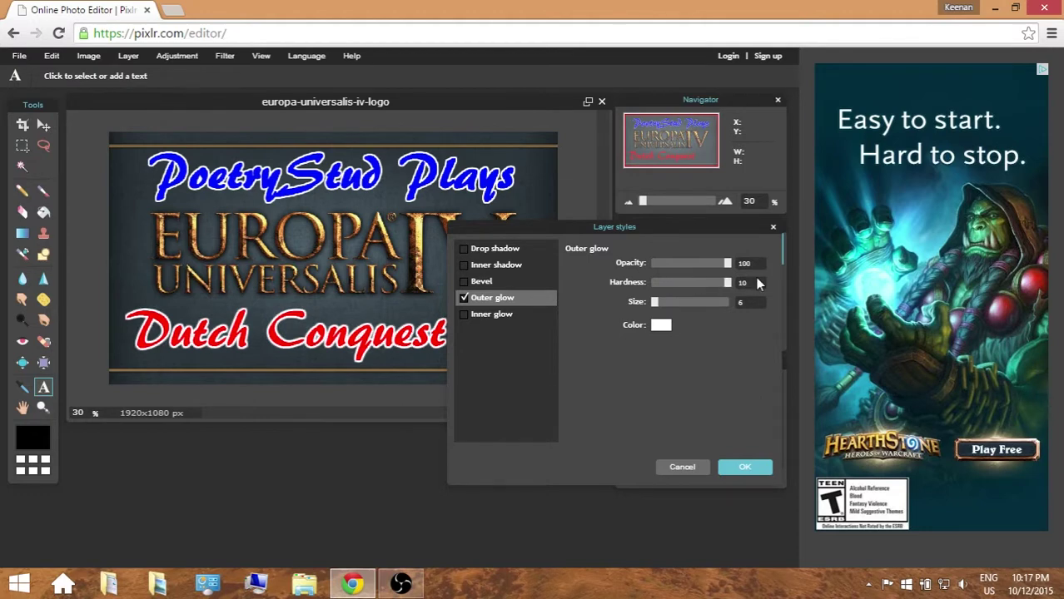
left_click(745, 468)
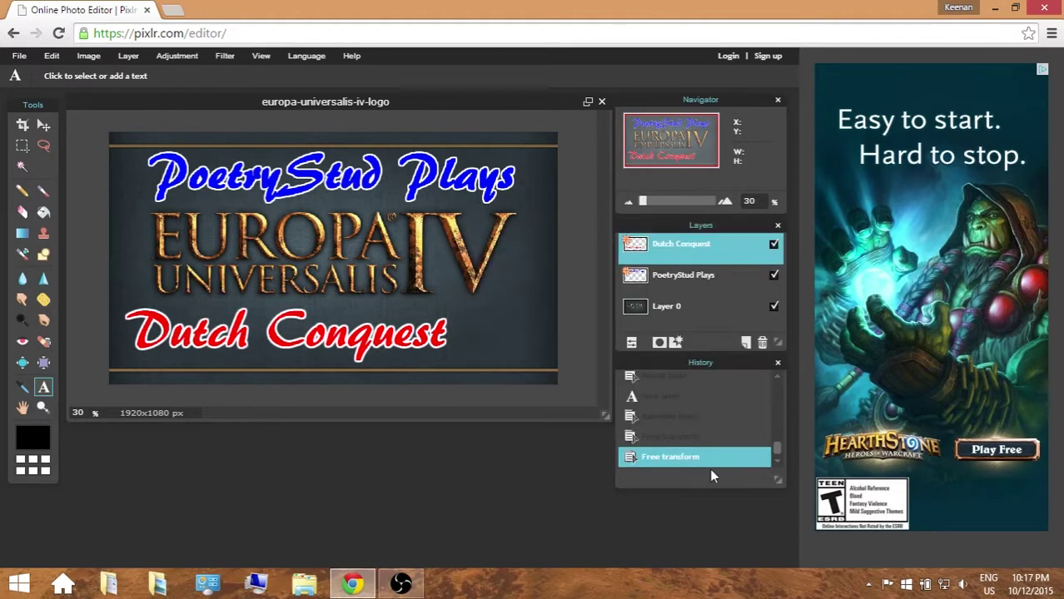
Add red '#1' text to the right of the Dutch Conquest subtitle.
left_click(514, 344)
type("#1")
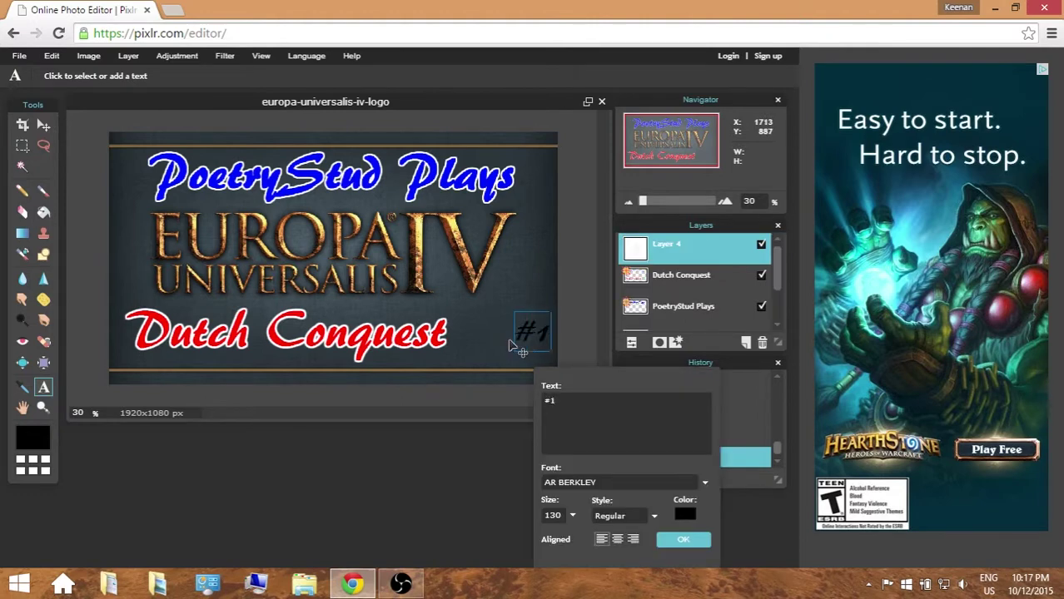
left_click(684, 513)
left_click_drag(526, 300, 605, 296)
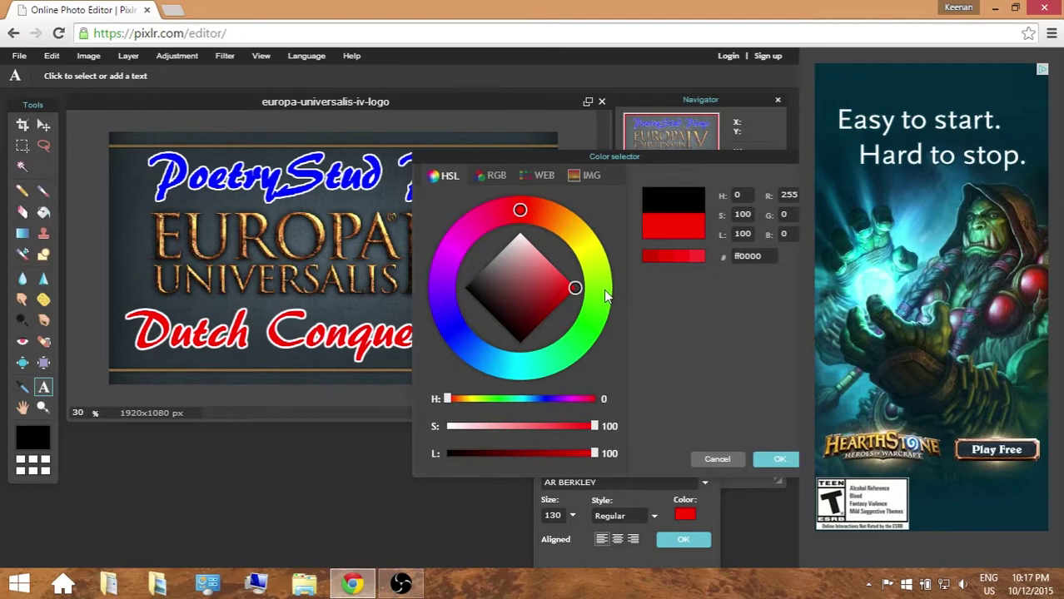
left_click(453, 328)
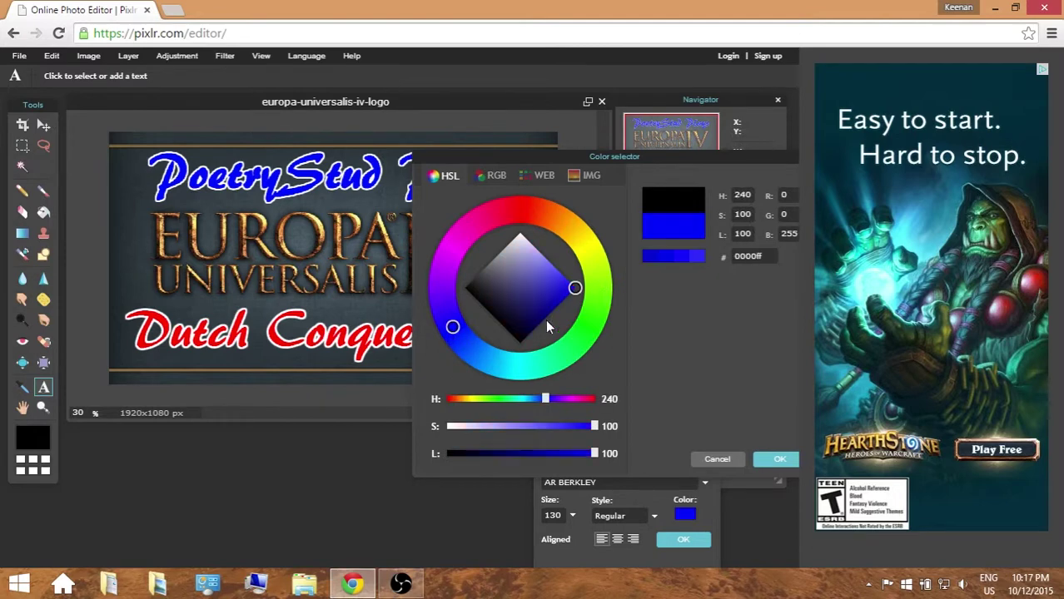
left_click(518, 209)
left_click(777, 460)
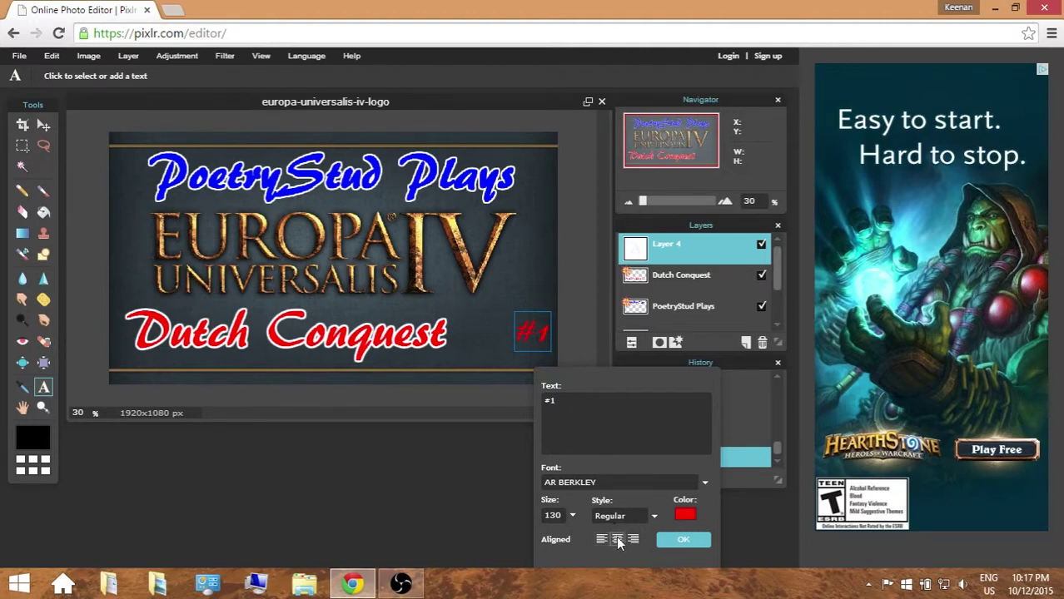
left_click(683, 539)
Nudge #1 left, rasterize it, and enlarge it to match the subtitle's size.
left_click(44, 124)
left_click_drag(539, 341, 519, 343)
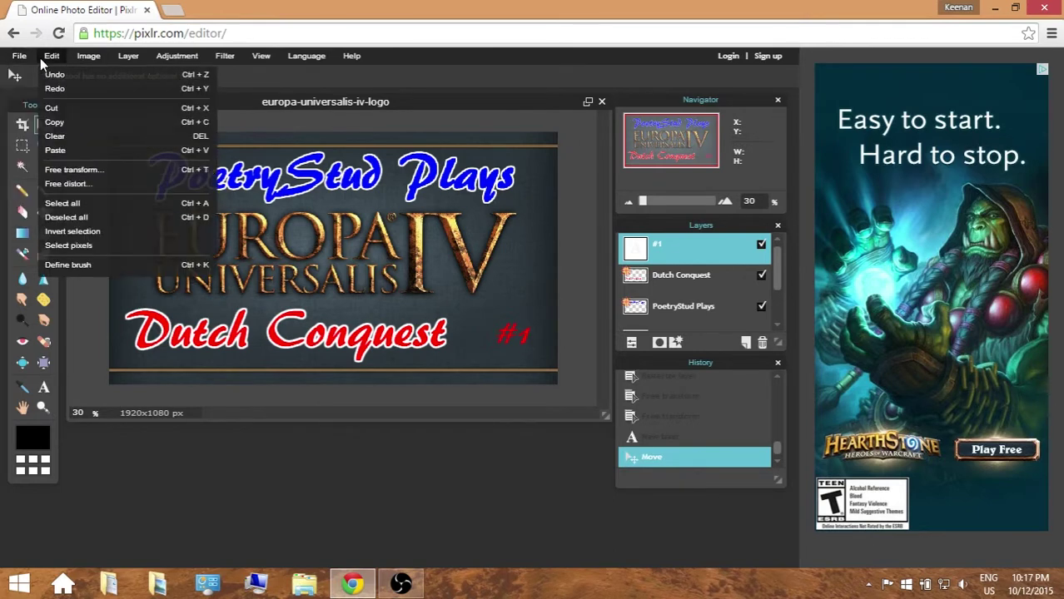
right_click(676, 254)
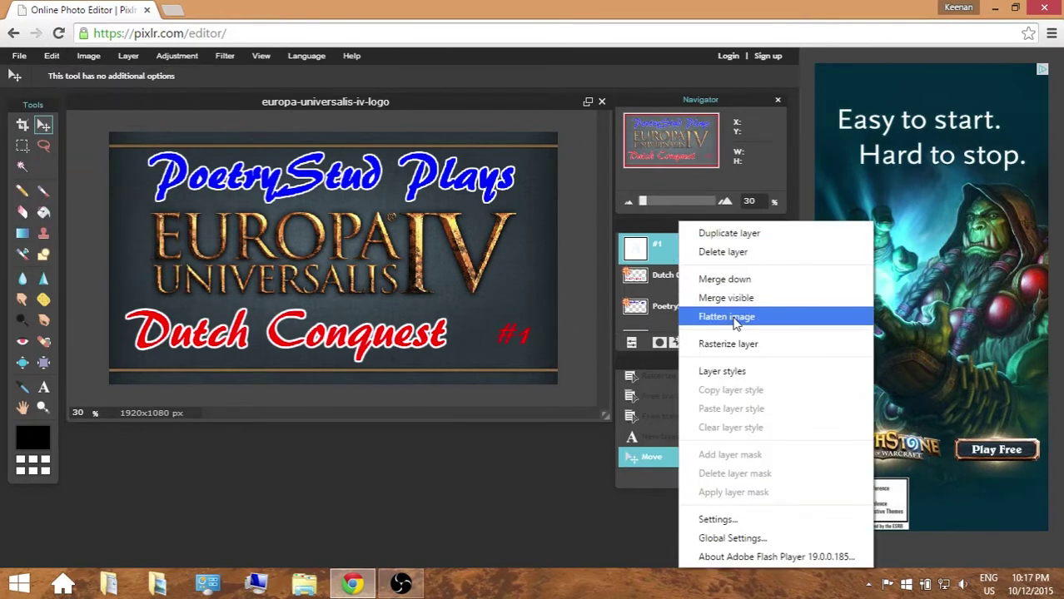
left_click(695, 343)
mouse_move(52, 55)
left_click(77, 173)
mouse_move(531, 321)
left_mouse_down()
mouse_move(554, 304)
mouse_move(536, 326)
left_mouse_up()
left_click(509, 434)
left_click(346, 337)
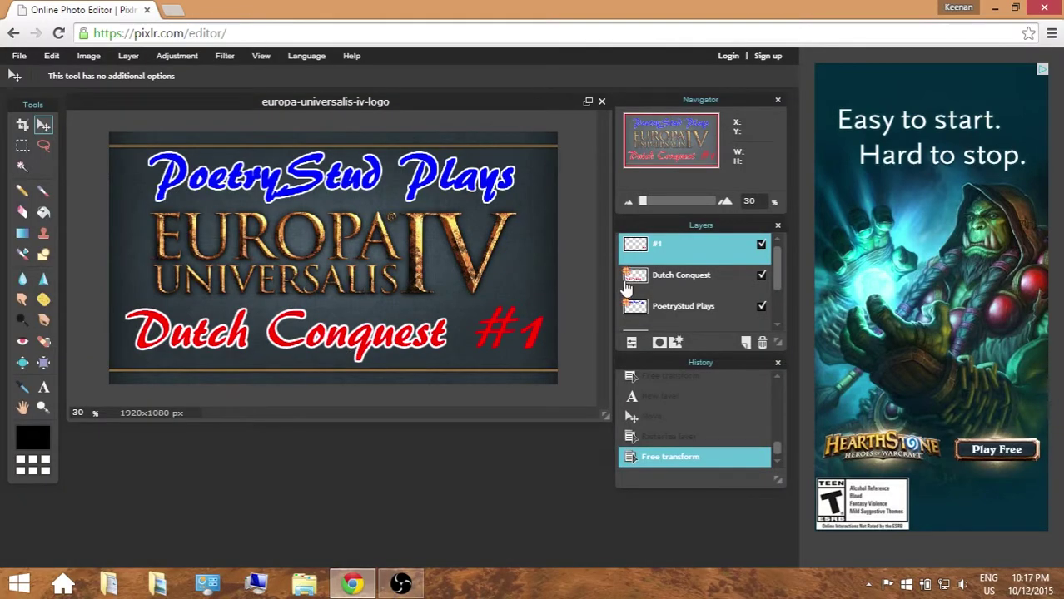
Apply a white outer glow with hardness 10 and size 6 to the #1 layer.
right_click(660, 254)
left_click(691, 368)
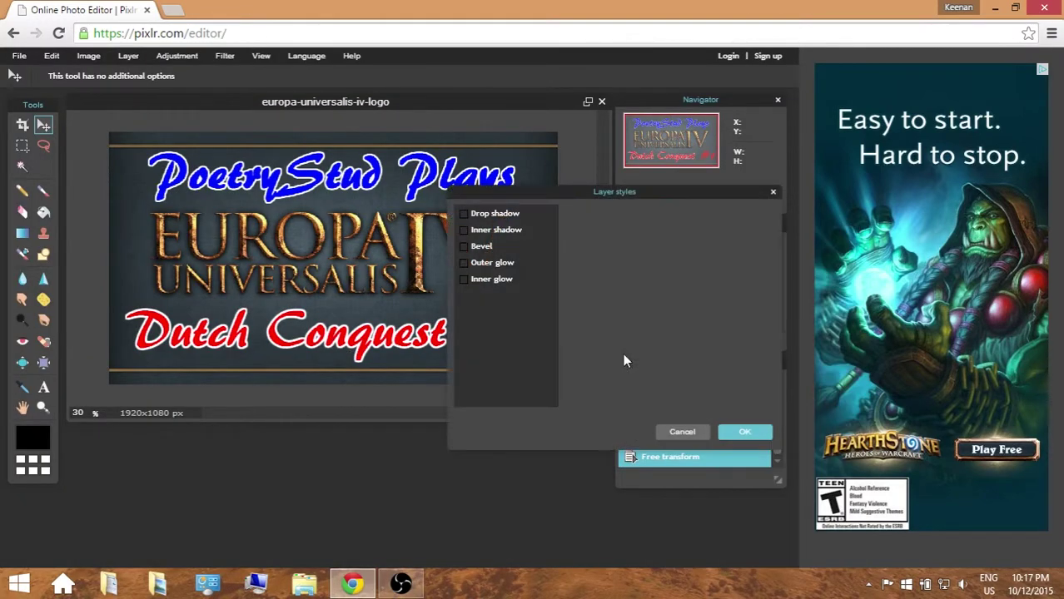
left_click(479, 267)
left_click_drag(651, 197, 297, 210)
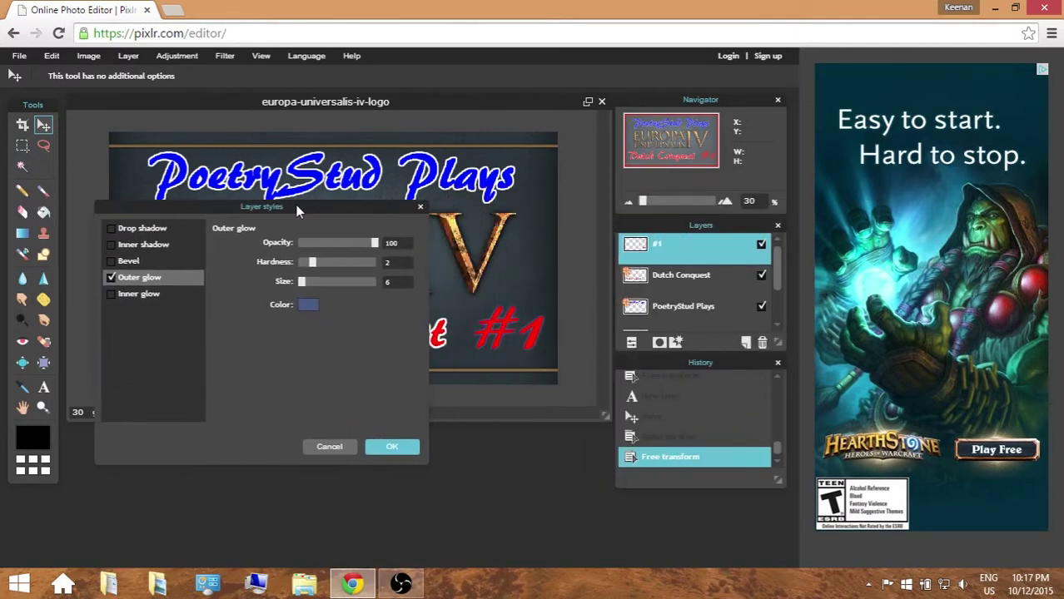
left_click(308, 306)
left_click_drag(167, 254, 166, 213)
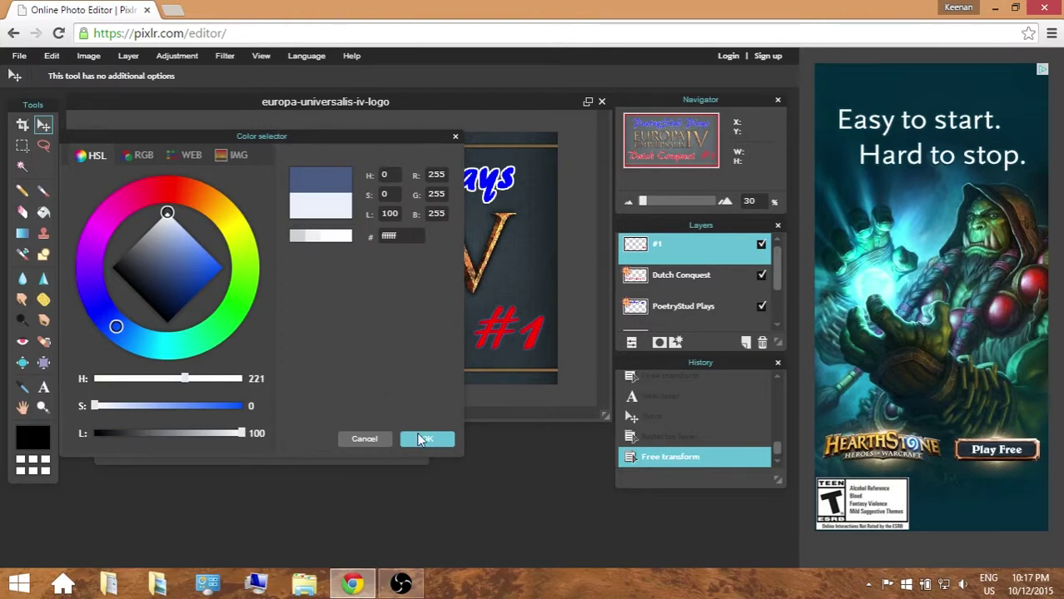
left_click(422, 439)
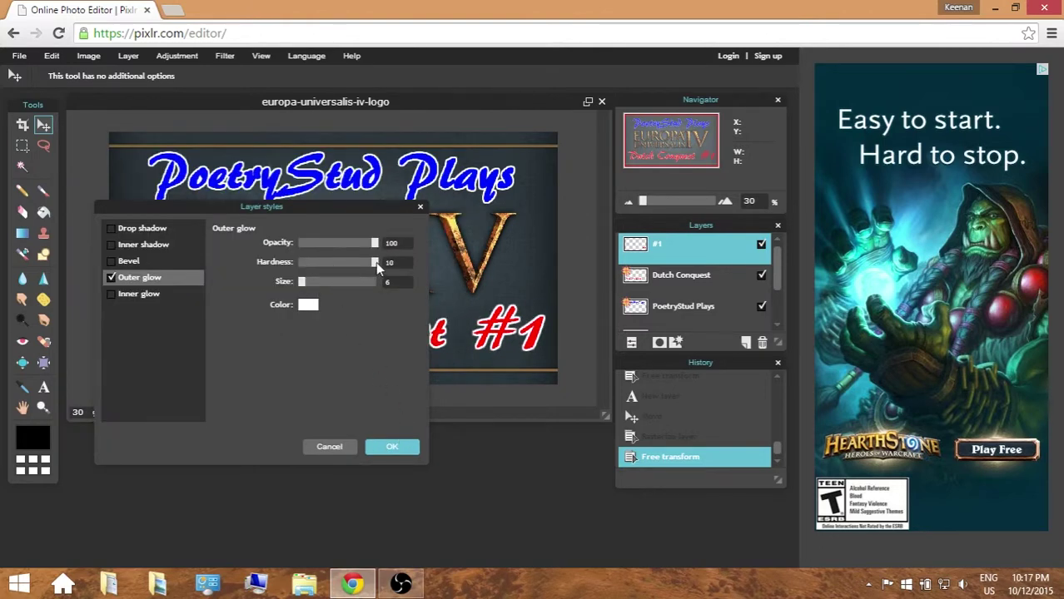
left_click(392, 446)
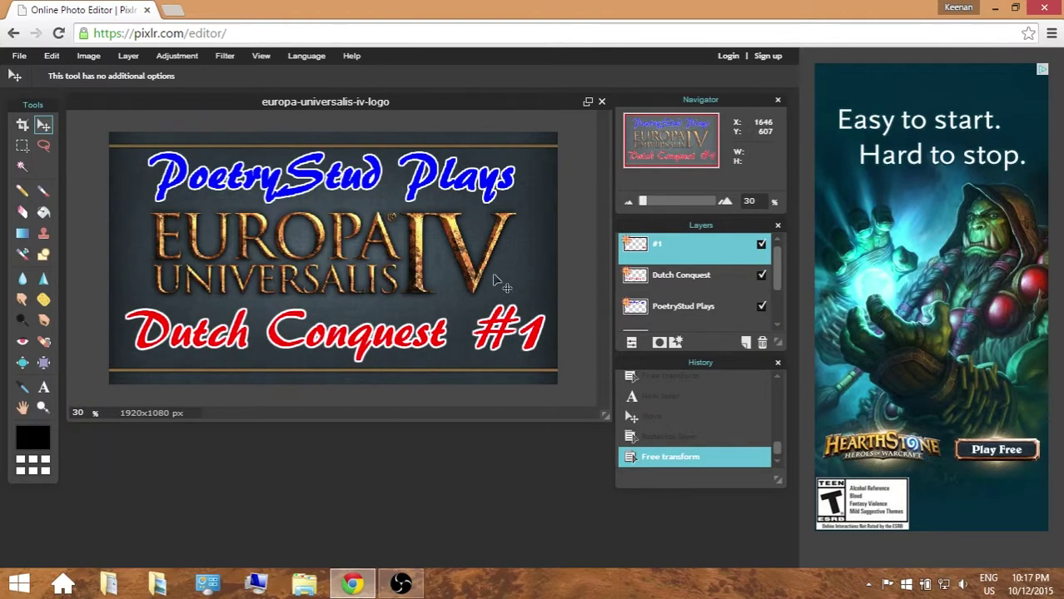
scroll(264, 241, "up", 1)
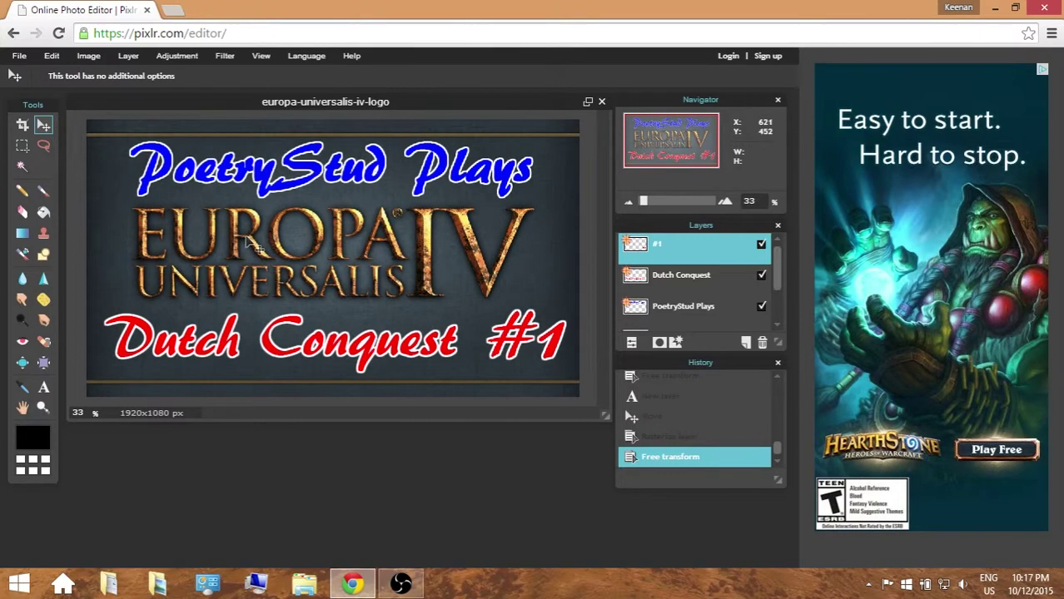
scroll(263, 248, "down", 3)
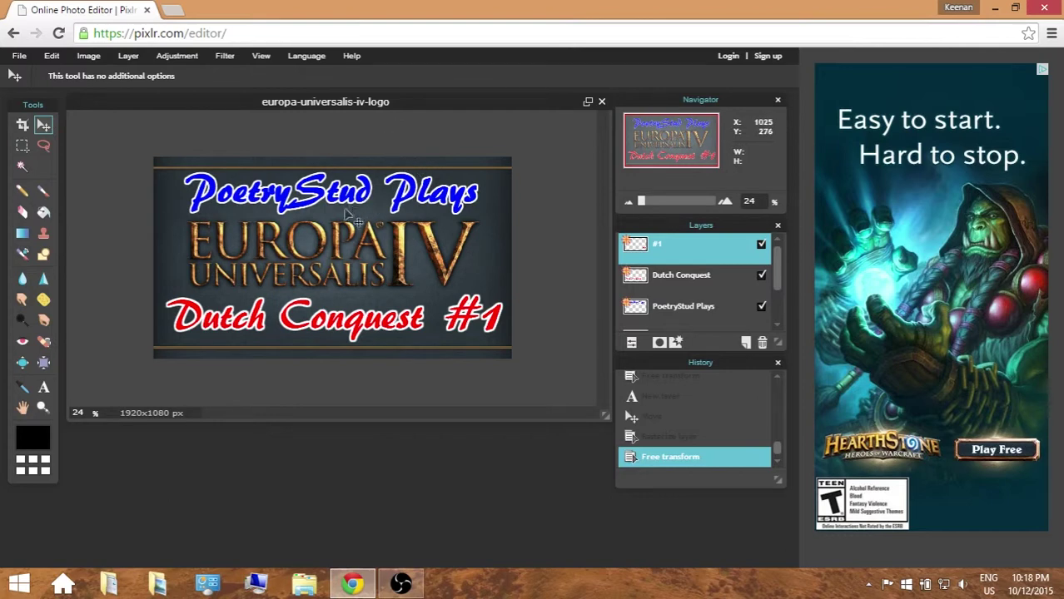
scroll(349, 207, "down", 5)
scroll(290, 227, "up", 5)
scroll(362, 218, "down", 1)
scroll(350, 232, "up", 1)
Open the Rome faction eagle image from YouTube Art as a layer, placed right of centre.
left_click(127, 56)
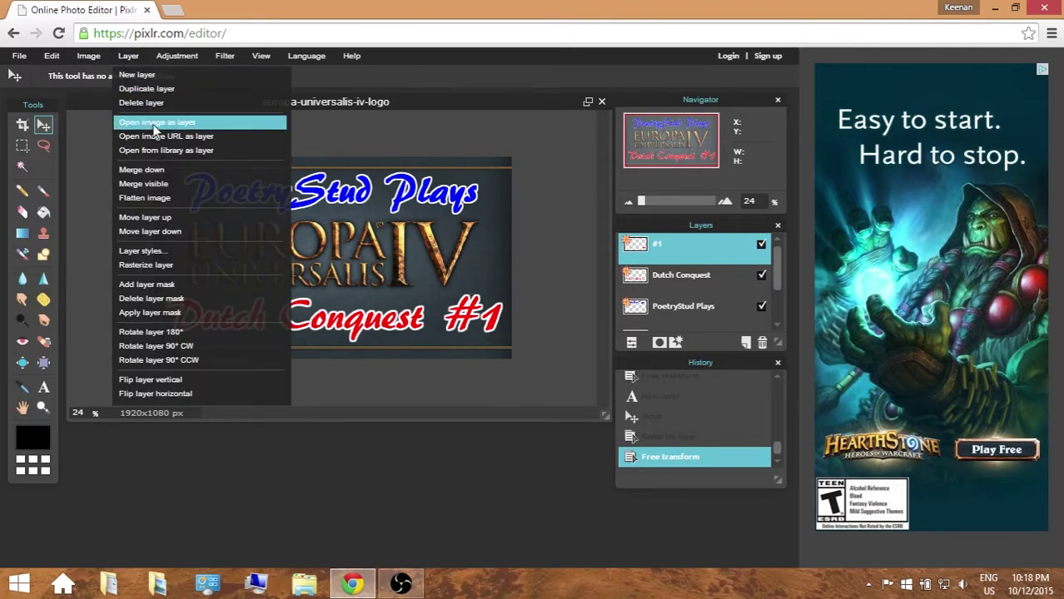
left_click(153, 125)
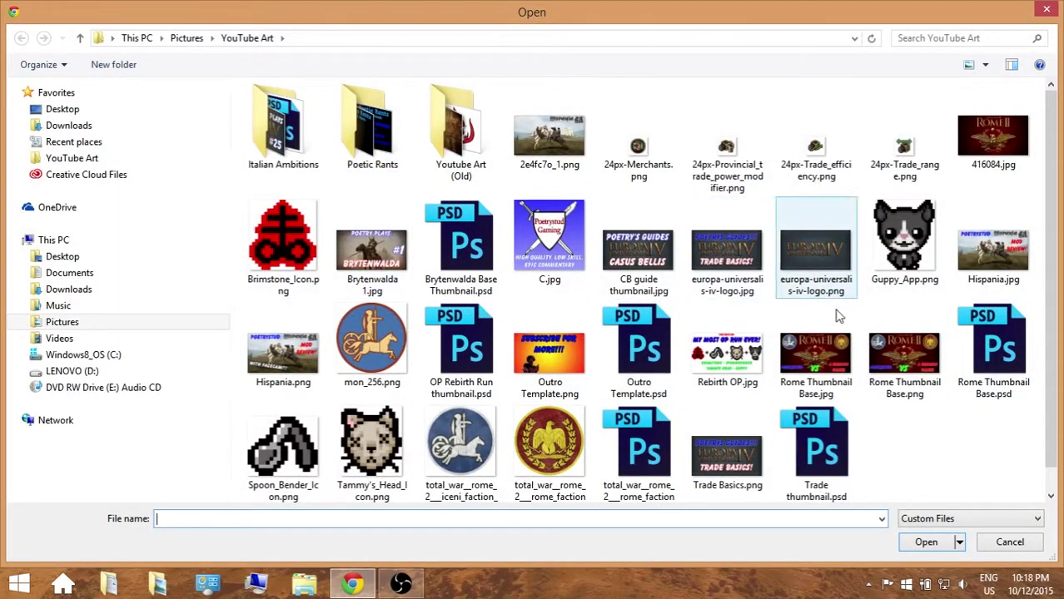
double_click(551, 462)
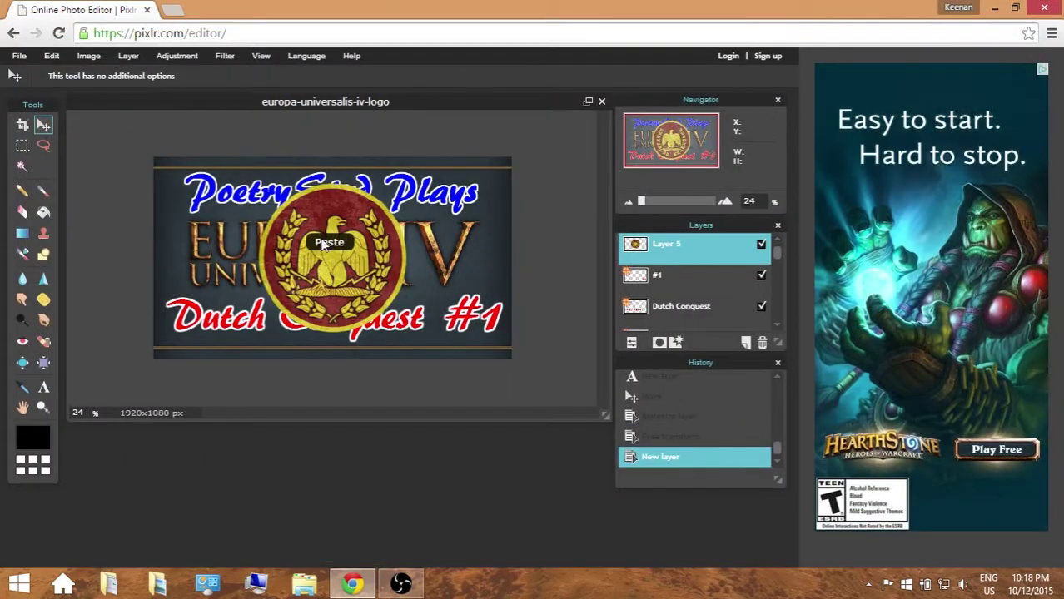
left_click_drag(360, 242, 413, 244)
Shrink the eagle emblem into a small corner badge, then delete Layer 5 entirely.
left_click(52, 56)
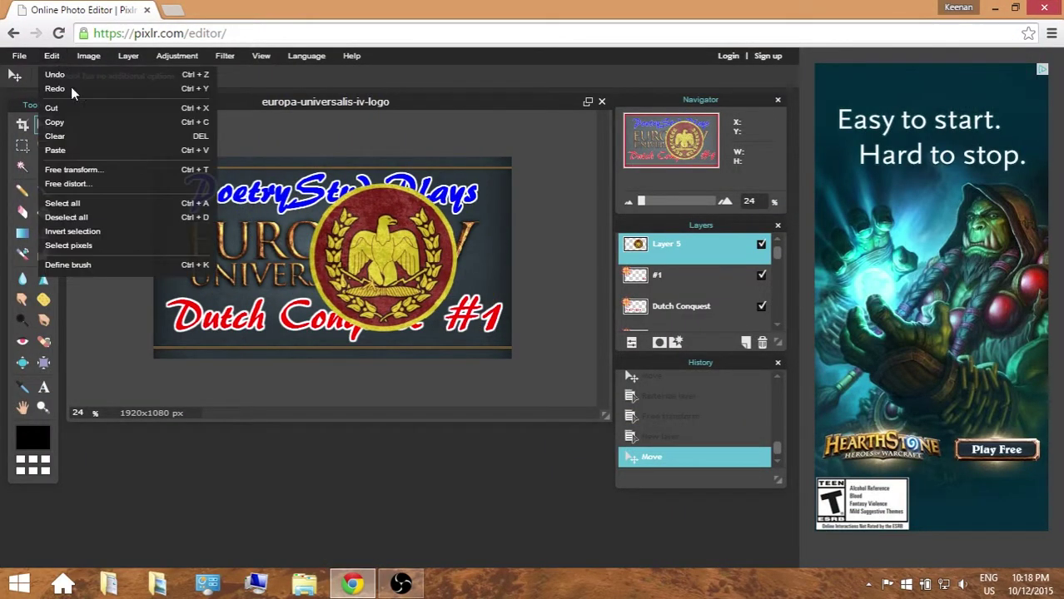
left_click(76, 169)
left_click_drag(310, 183, 326, 200)
left_click_drag(387, 242, 473, 298)
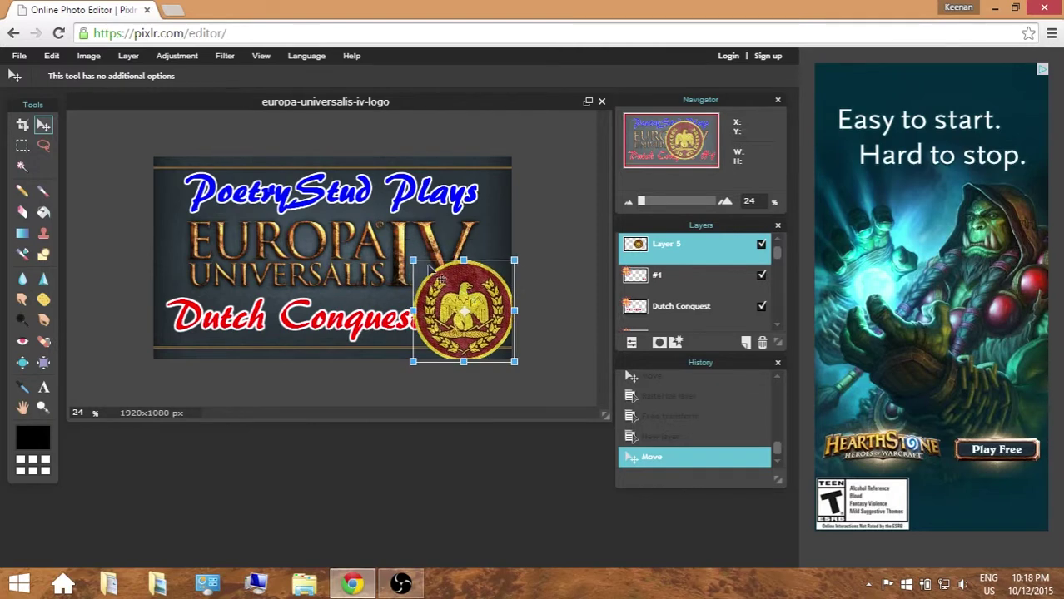
left_click_drag(413, 261, 503, 175)
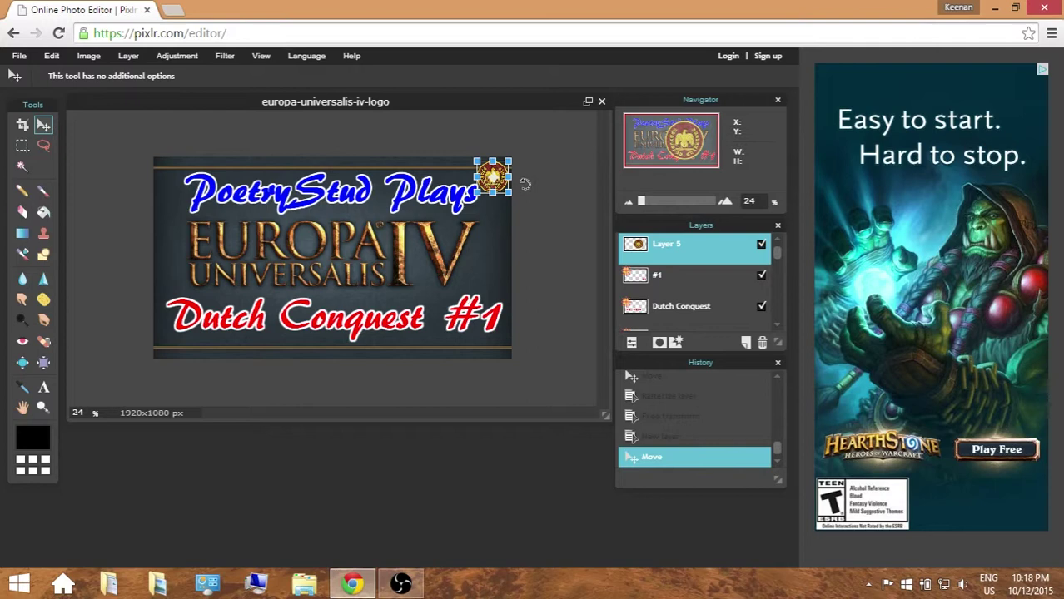
left_click(666, 262)
left_click(360, 338)
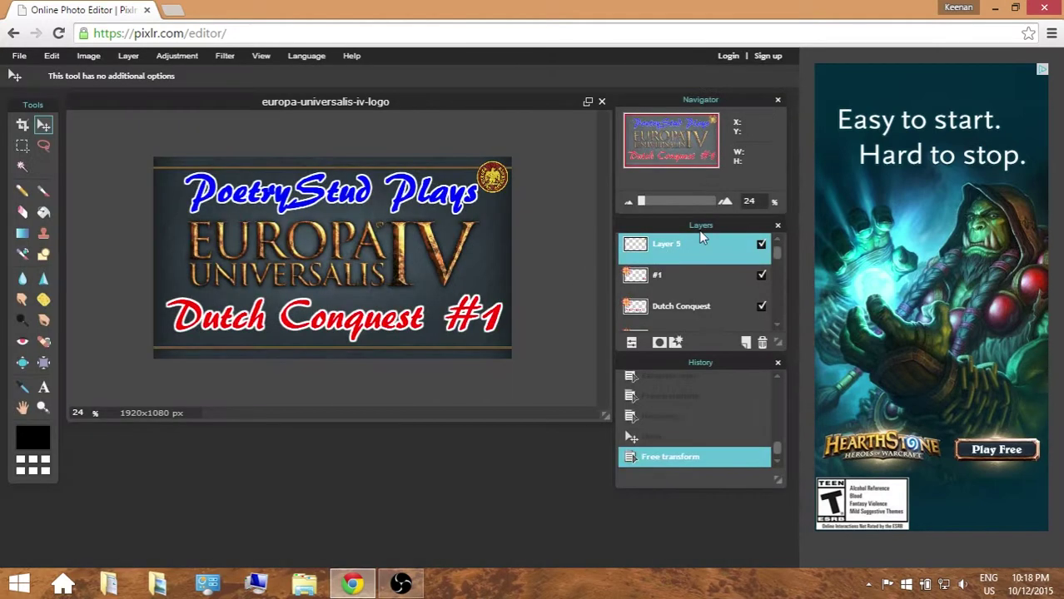
right_click(666, 260)
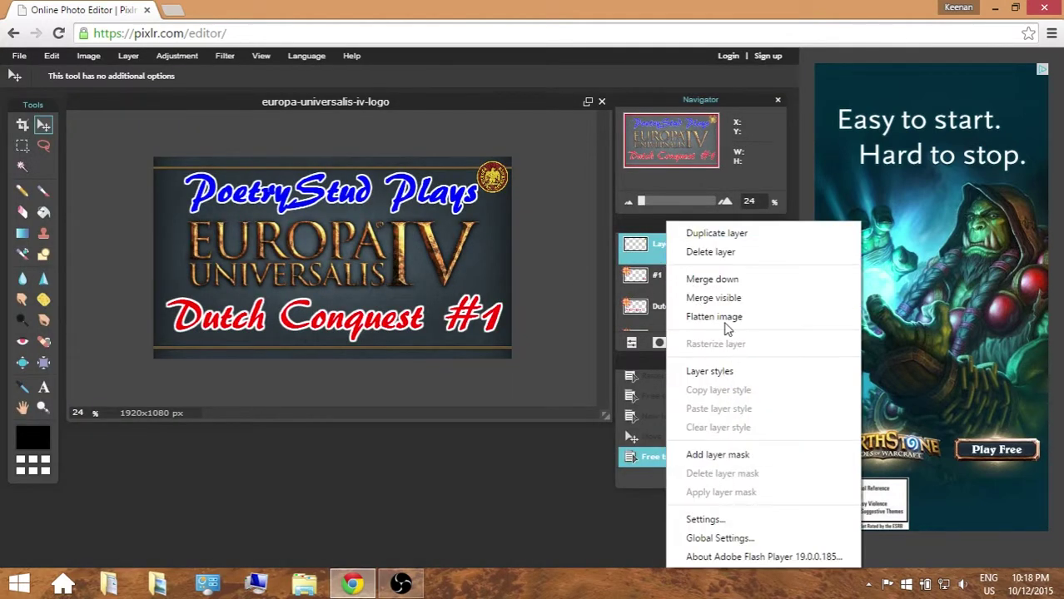
left_click(717, 252)
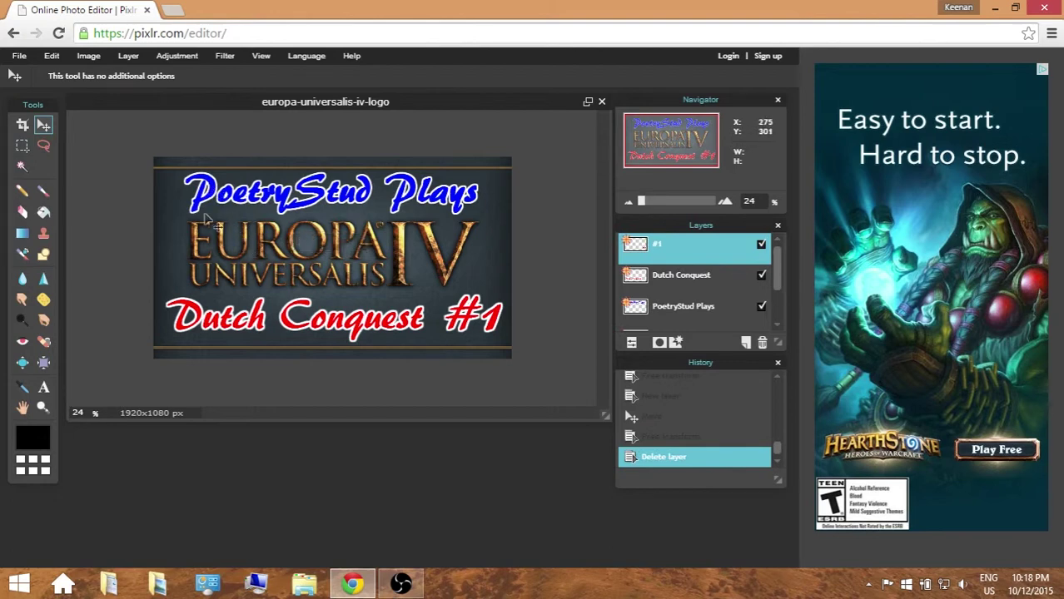